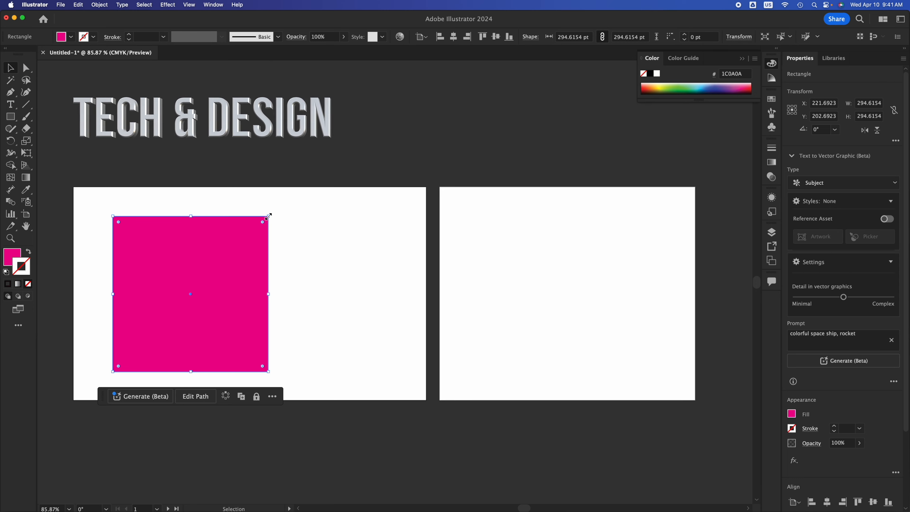
# - Try stretching the magenta square into a wide bar about 517 × 33 pt, and undo the resize
pyautogui.moveTo(268, 215); pyautogui.dragTo(387, 355)
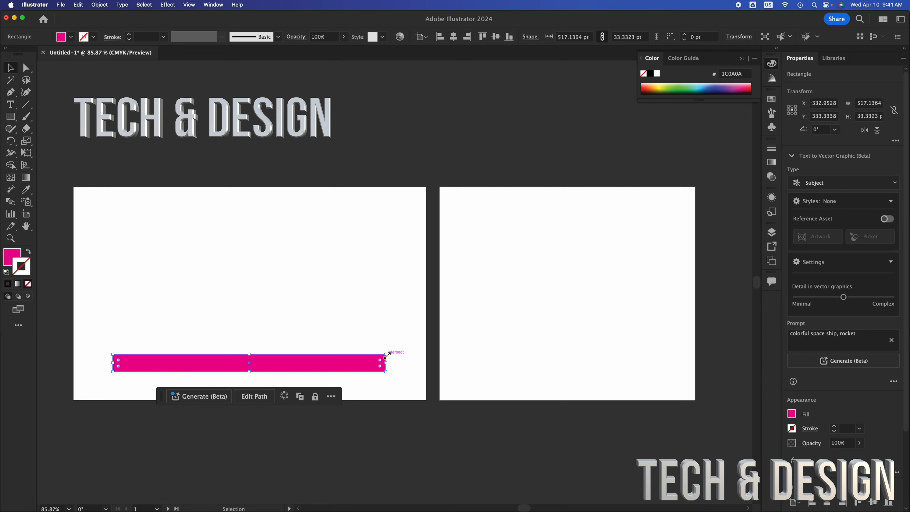
pyautogui.press('a')
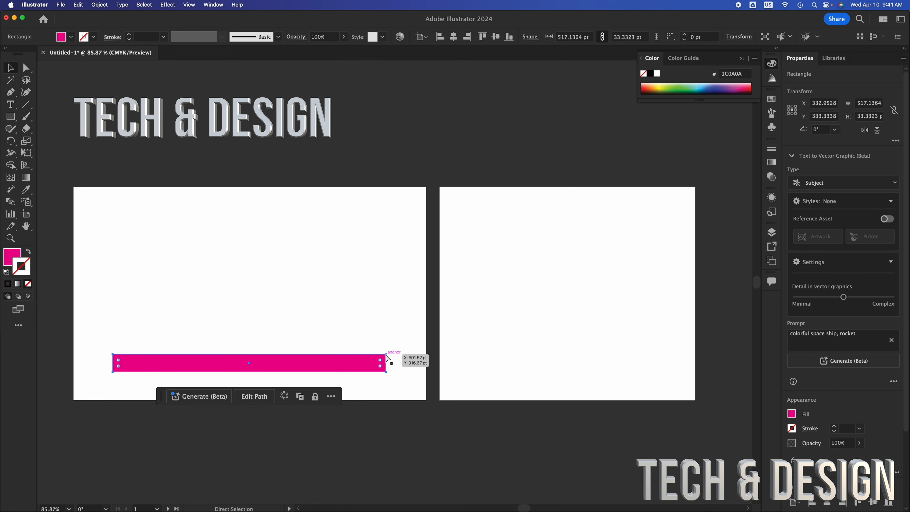
pyautogui.press('super+z')
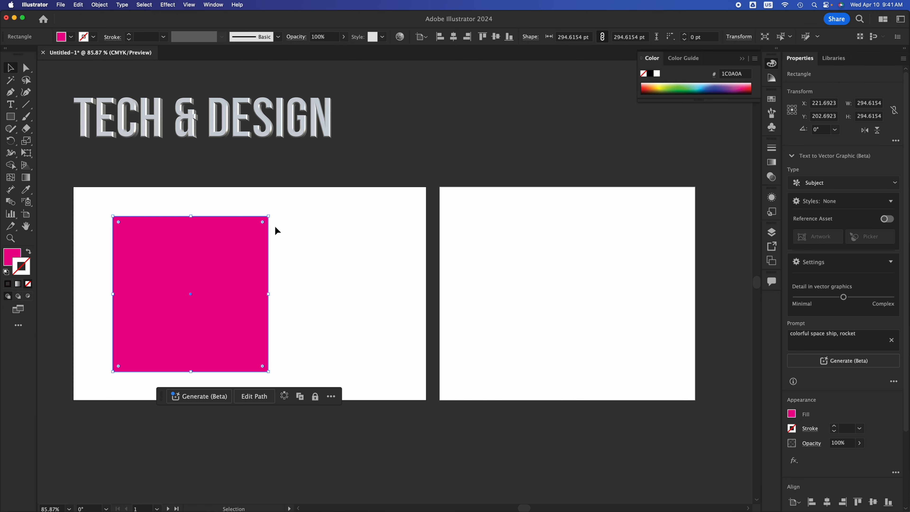
# - Scale the magenta square down proportionally to about 243 pt per side and deselect it
pyautogui.moveTo(269, 217); pyautogui.dragTo(542, 234)
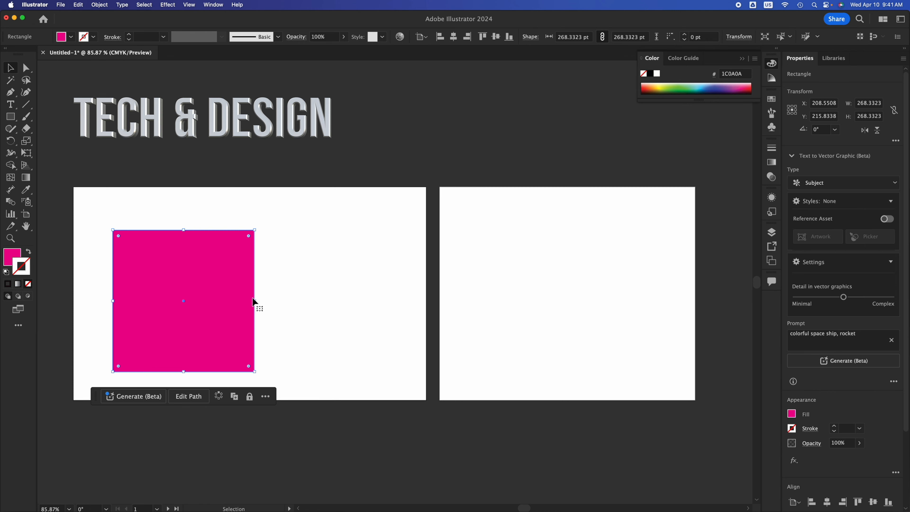
pyautogui.moveTo(256, 303); pyautogui.dragTo(176, 303)
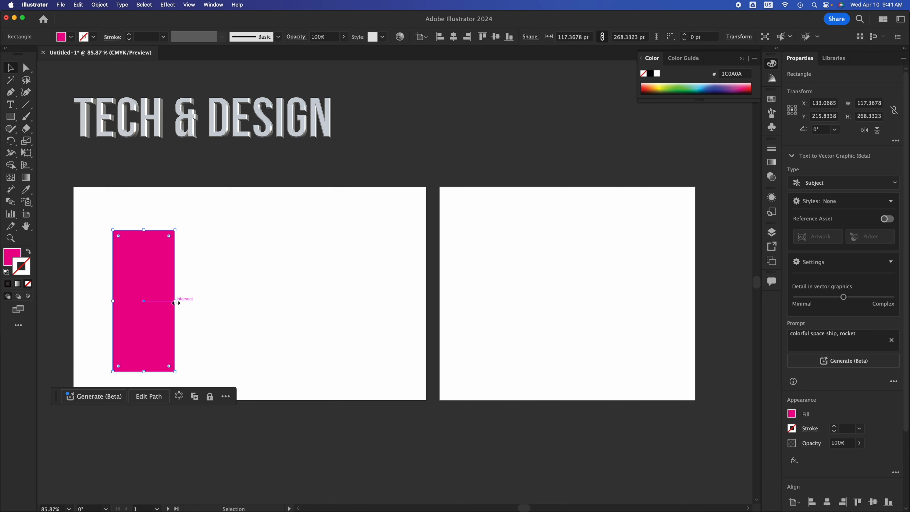
pyautogui.press('super+z')
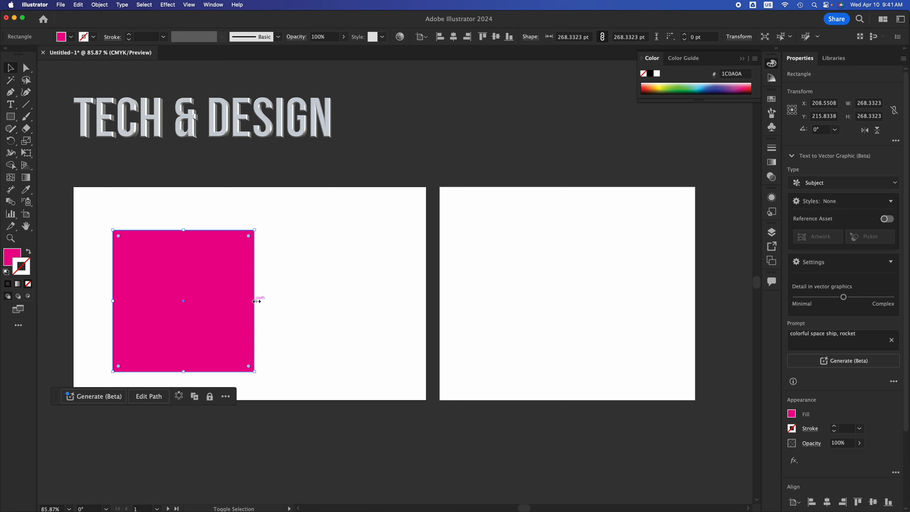
pyautogui.moveTo(256, 301)
pyautogui.mouseDown()
pyautogui.moveTo(372, 298)
pyautogui.moveTo(242, 302)
pyautogui.mouseUp()
pyautogui.click(273, 286)
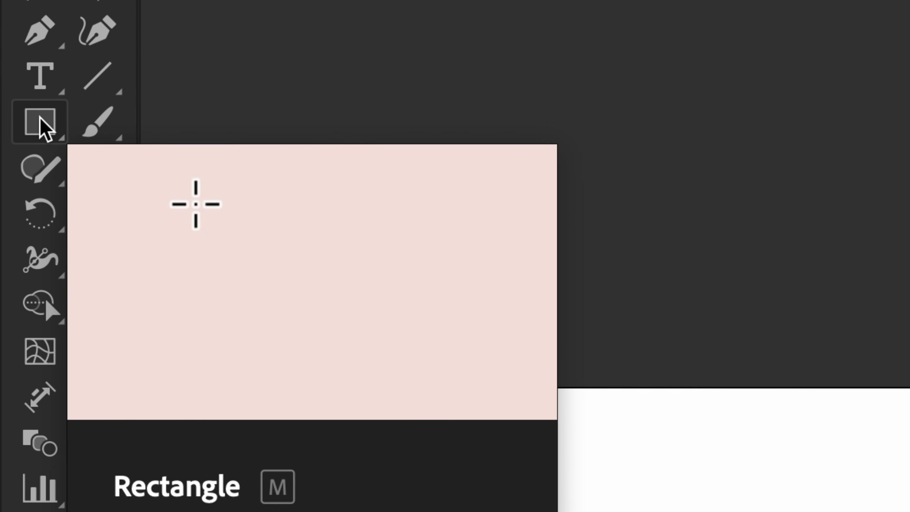
# - Draw a rounded rectangle about 208 × 143 pt beside the square with the Rounded Rectangle tool
pyautogui.click(42, 127)
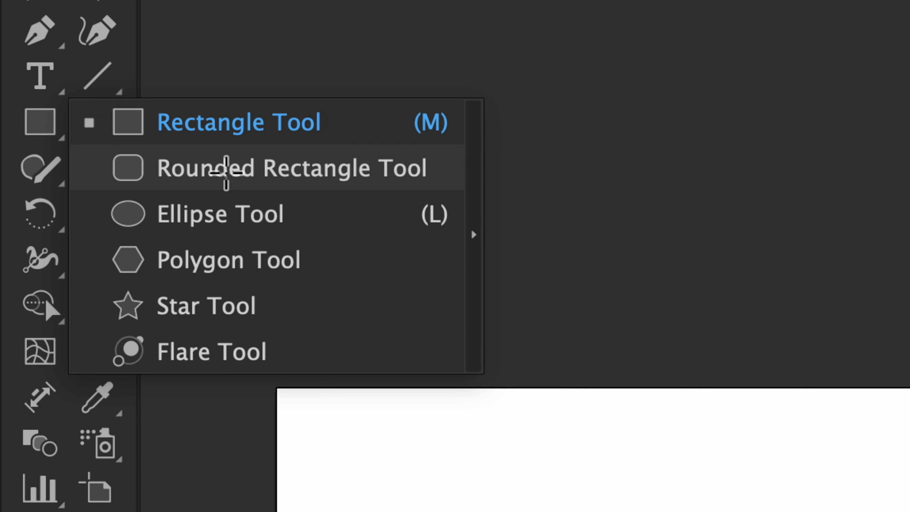
pyautogui.click(223, 166)
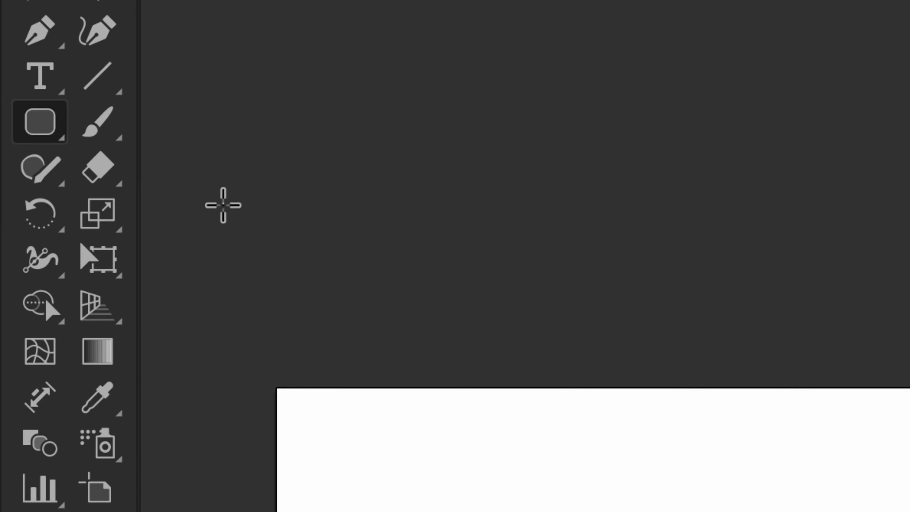
pyautogui.scroll(-9, 294, 263)
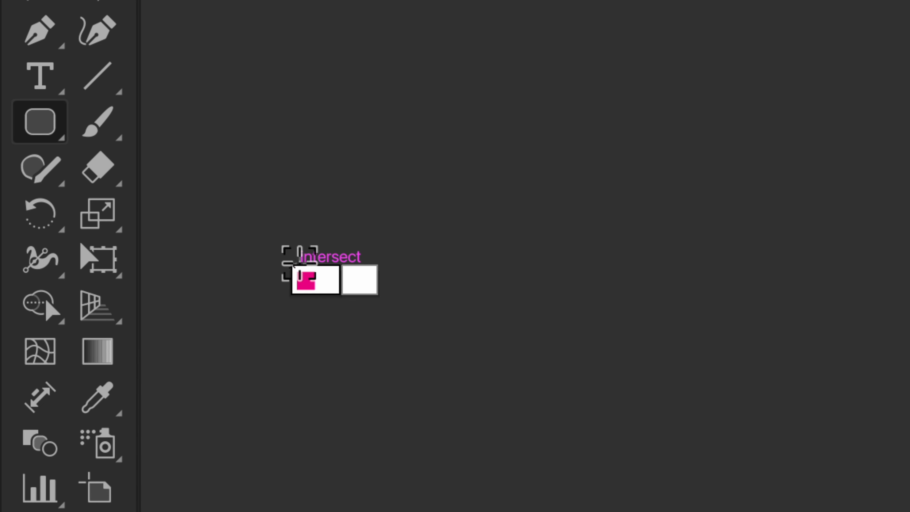
pyautogui.scroll(5, 346, 280)
pyautogui.moveTo(393, 214)
pyautogui.mouseDown()
pyautogui.moveTo(520, 311)
pyautogui.moveTo(647, 388)
pyautogui.mouseUp()
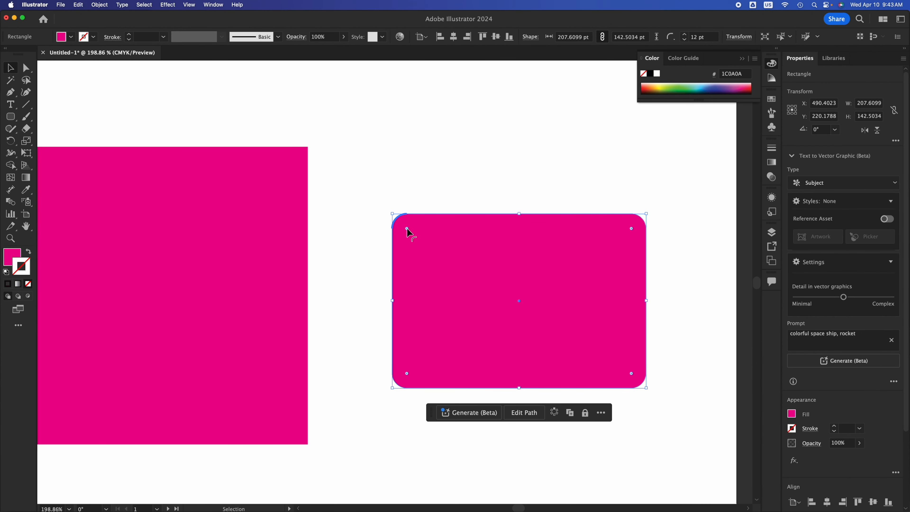
# - Remove the corner rounding from the new rectangle so that its corners are square
pyautogui.moveTo(408, 229); pyautogui.dragTo(359, 179)
pyautogui.click(249, 182)
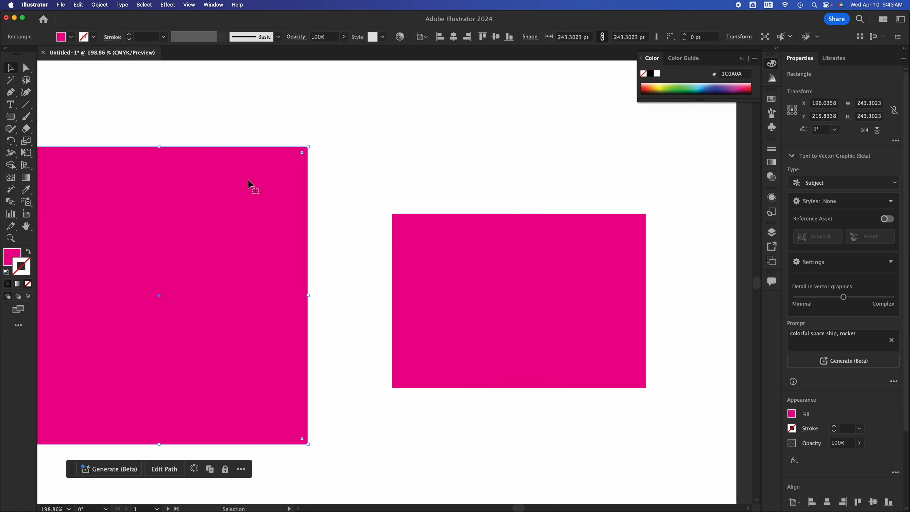
pyautogui.click(527, 232)
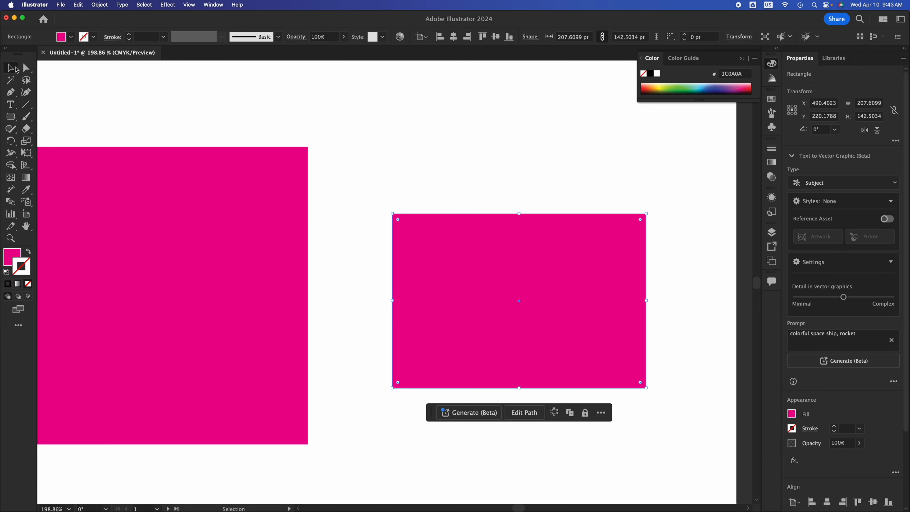
# - Move the magenta square toward the first artboard's left edge, to about X 147 pt, Y 209 pt
pyautogui.click(225, 190)
pyautogui.hscroll(-5, 225, 189)
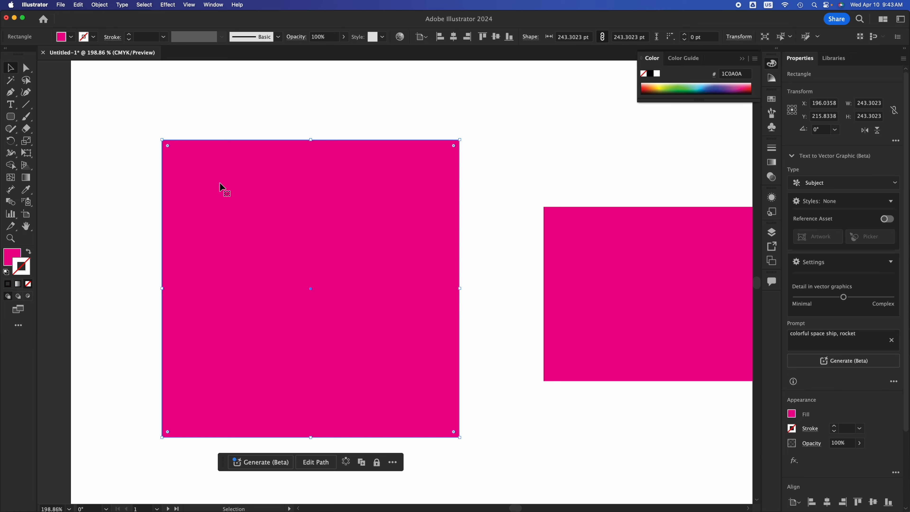
pyautogui.moveTo(221, 189); pyautogui.dragTo(171, 189)
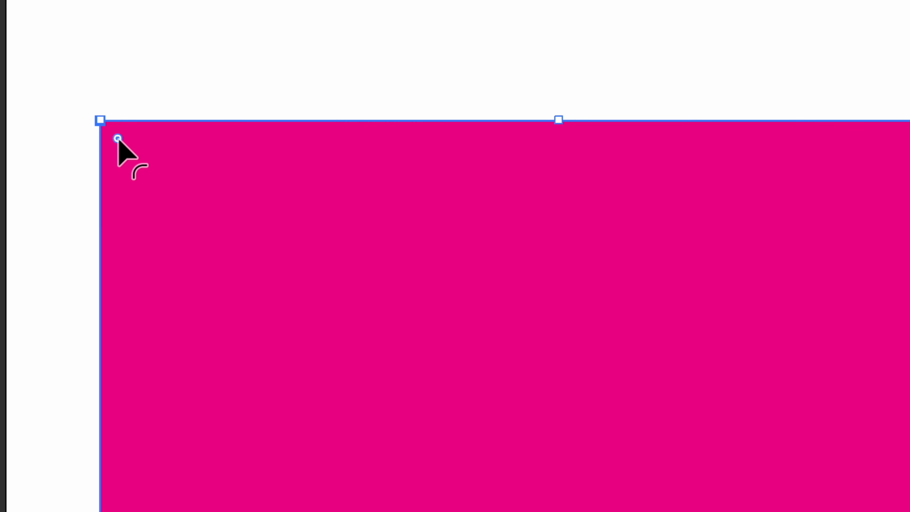
# - Round the square's corners to the maximum radius of about 122 pt, turning it into a circle
pyautogui.moveTo(117, 138); pyautogui.dragTo(252, 238)
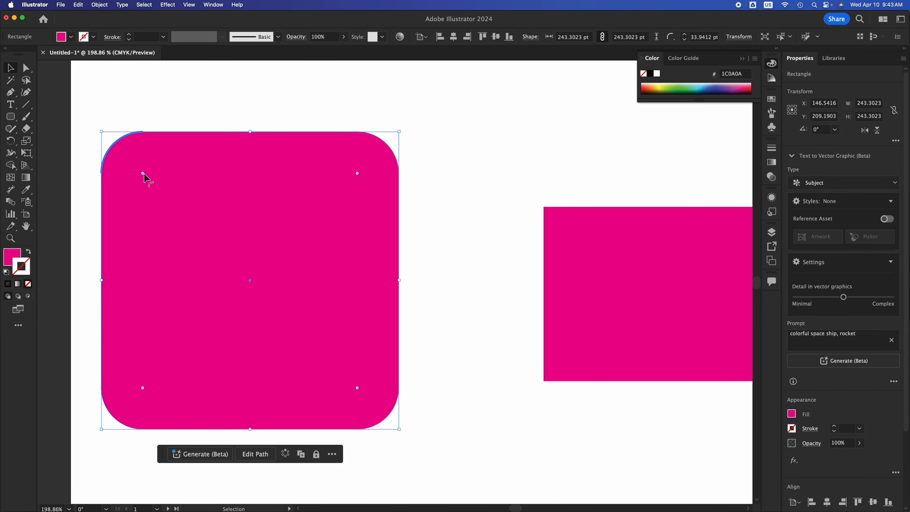
pyautogui.moveTo(144, 173); pyautogui.dragTo(307, 300)
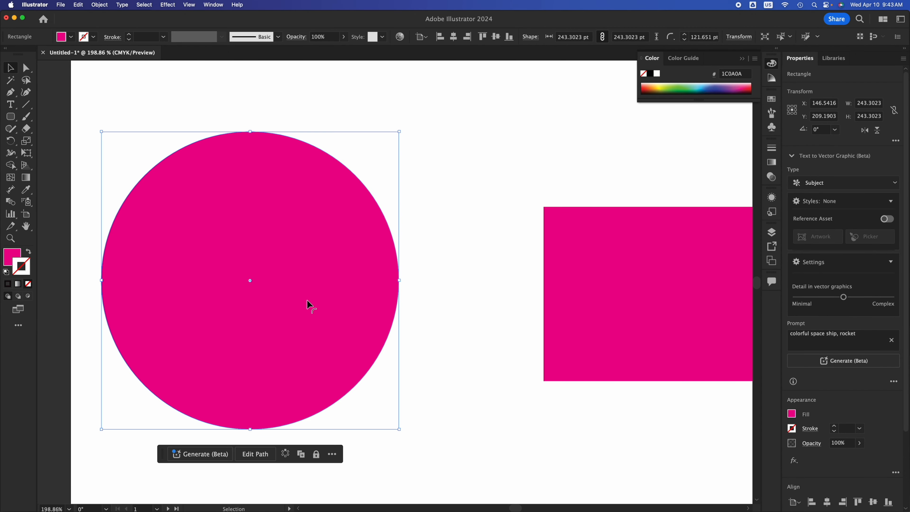
pyautogui.click(492, 234)
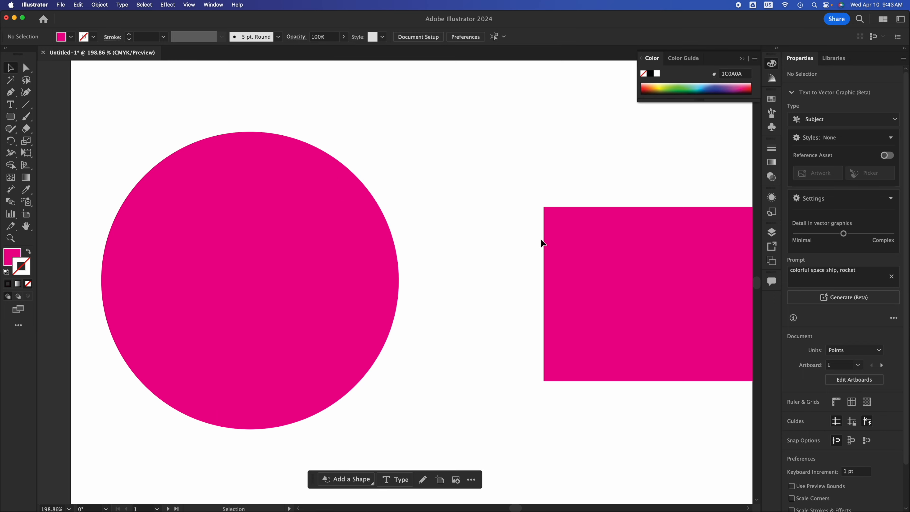
pyautogui.click(226, 223)
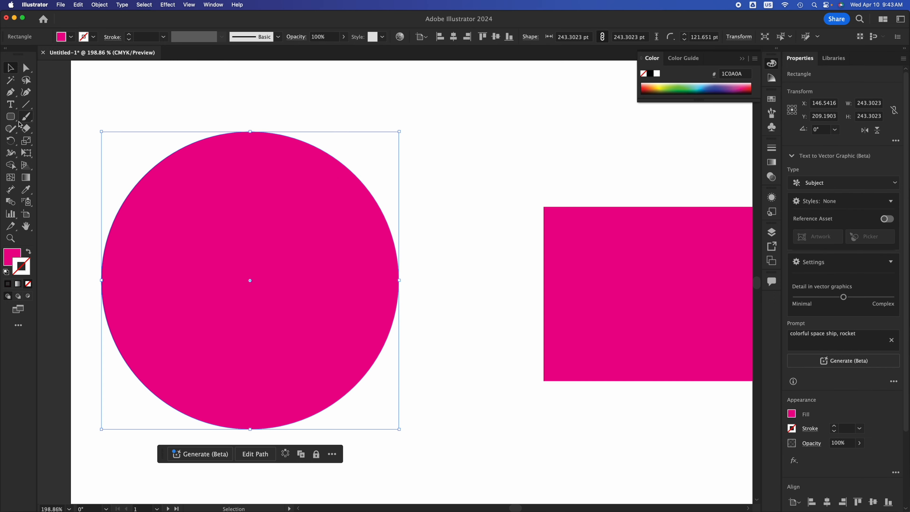
# - Draw a perfect circle about 210 pt in diameter on the second artboard with the Ellipse tool
pyautogui.click(11, 120)
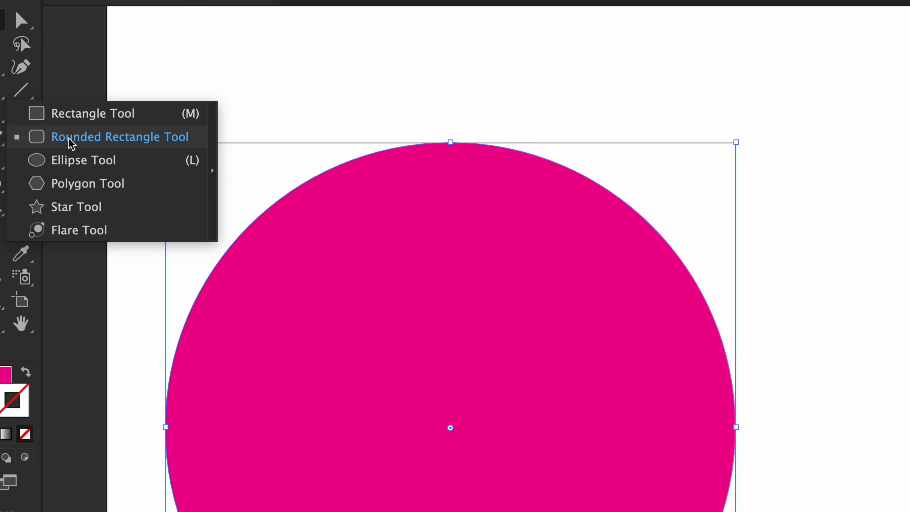
pyautogui.click(372, 91)
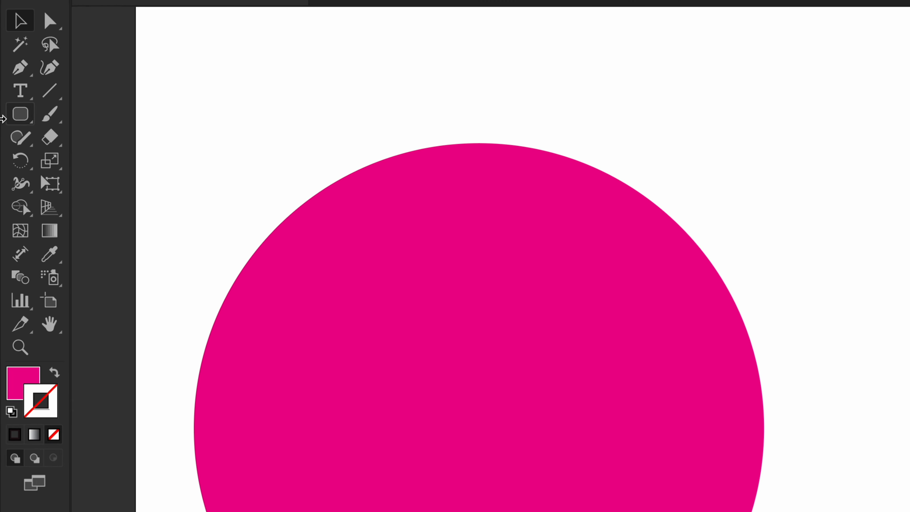
pyautogui.click(22, 114)
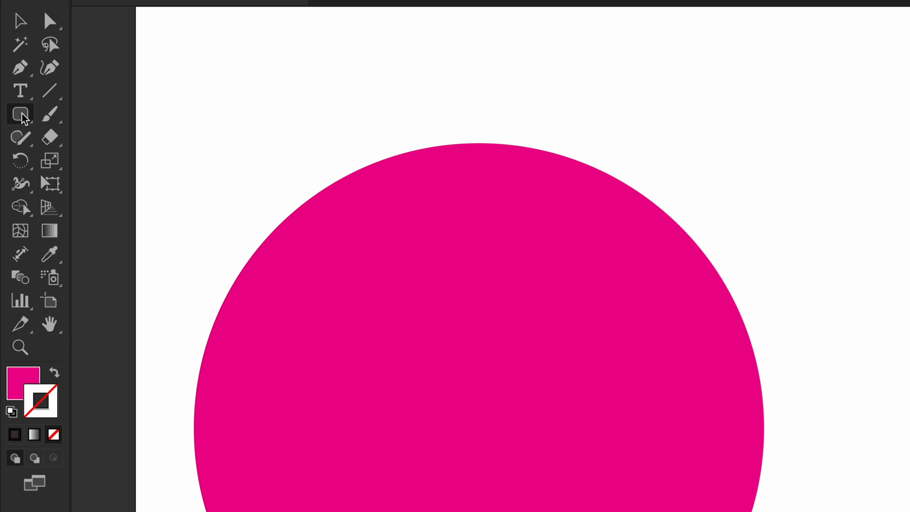
pyautogui.moveTo(22, 118); pyautogui.dragTo(86, 162)
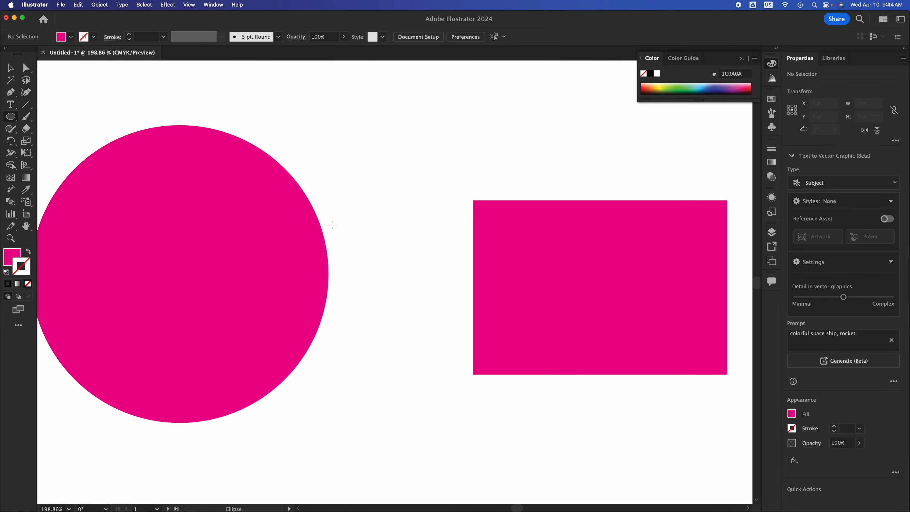
pyautogui.hscroll(20, 333, 225)
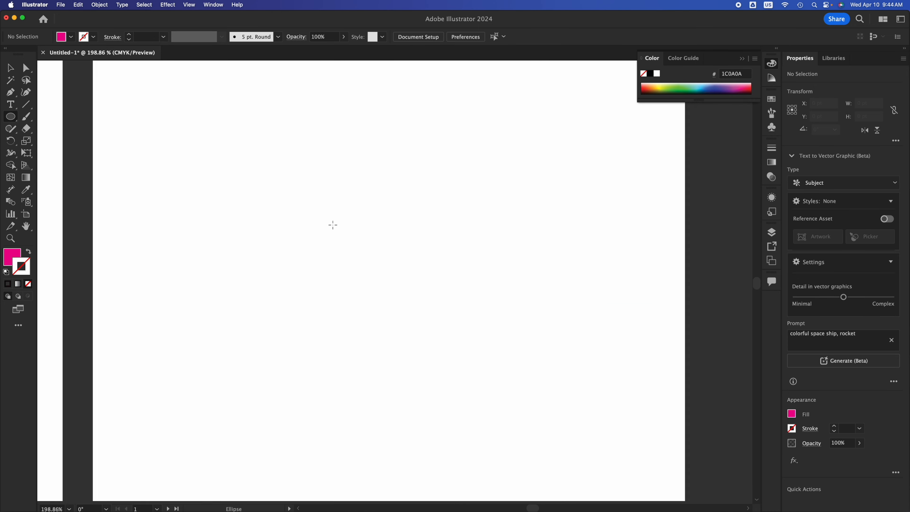
pyautogui.hscroll(3, 333, 225)
pyautogui.moveTo(228, 177); pyautogui.dragTo(484, 389)
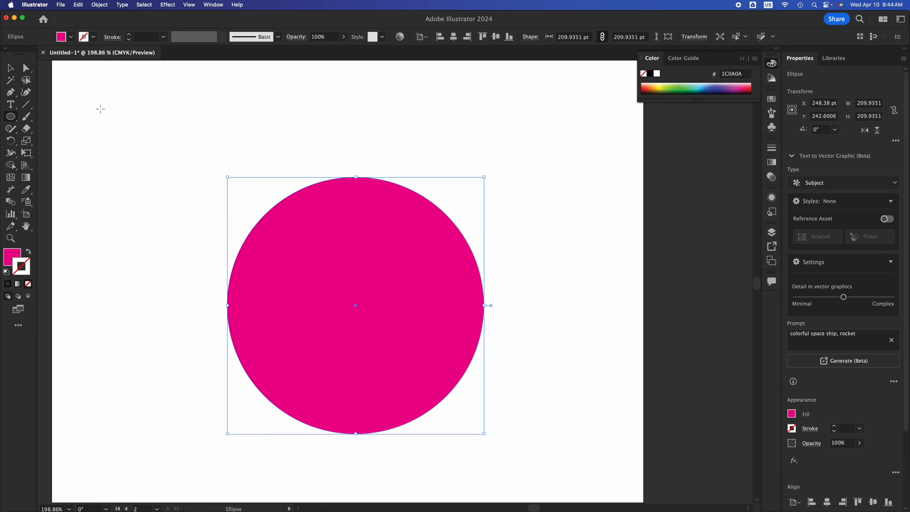
# - Draw a narrow upright ellipse about 48 × 217 pt beside the circle, and scale the circle proportionally to about 204 pt
pyautogui.moveTo(99, 107); pyautogui.dragTo(157, 373)
pyautogui.click(11, 70)
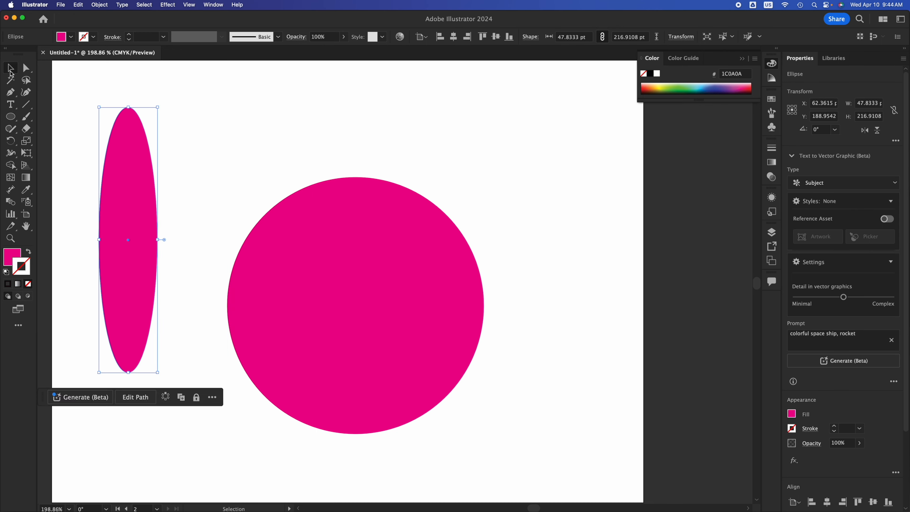
pyautogui.click(324, 294)
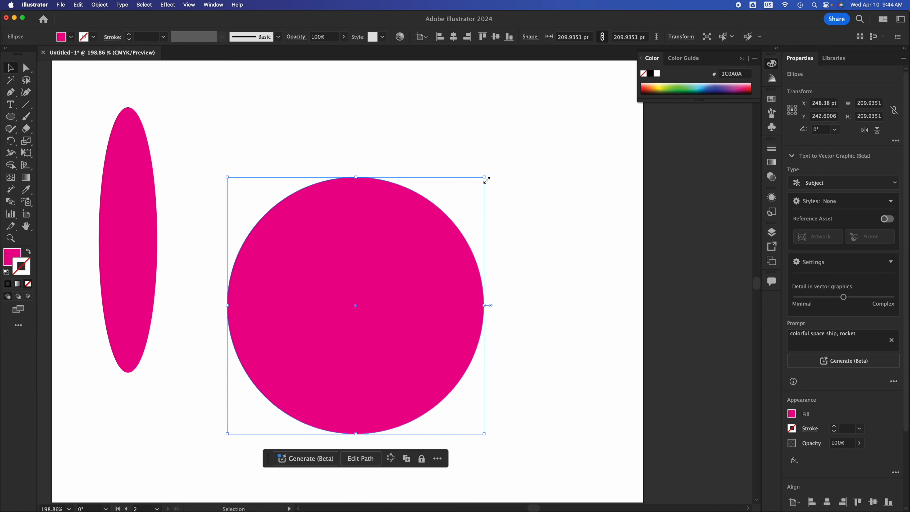
pyautogui.moveTo(485, 178); pyautogui.dragTo(556, 183)
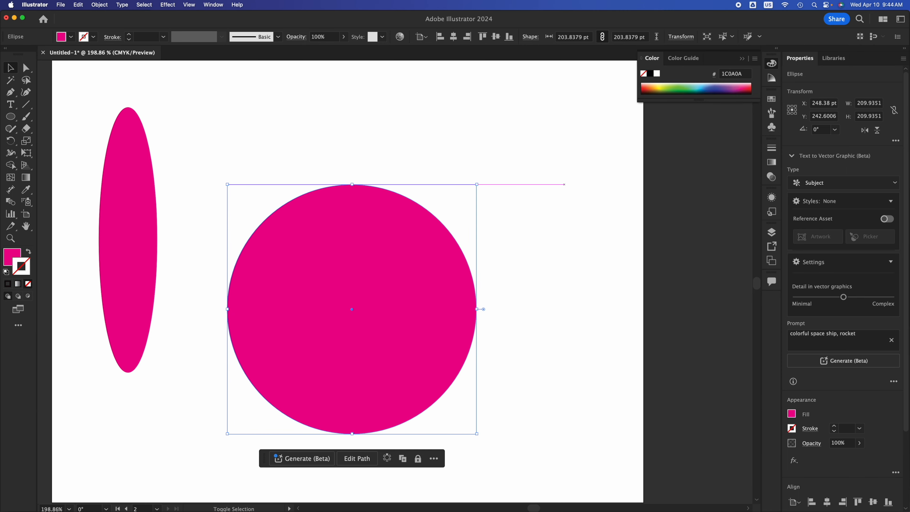
# - Draw a tilted hexagon about 72 × 73 pt above the circle and move it to the circle's upper right
pyautogui.moveTo(15, 120); pyautogui.dragTo(65, 153)
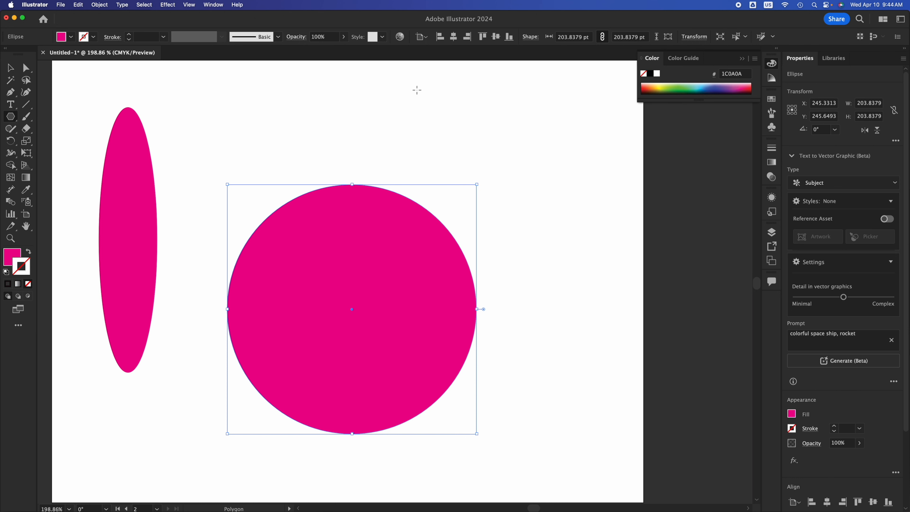
pyautogui.moveTo(417, 90); pyautogui.dragTo(426, 133)
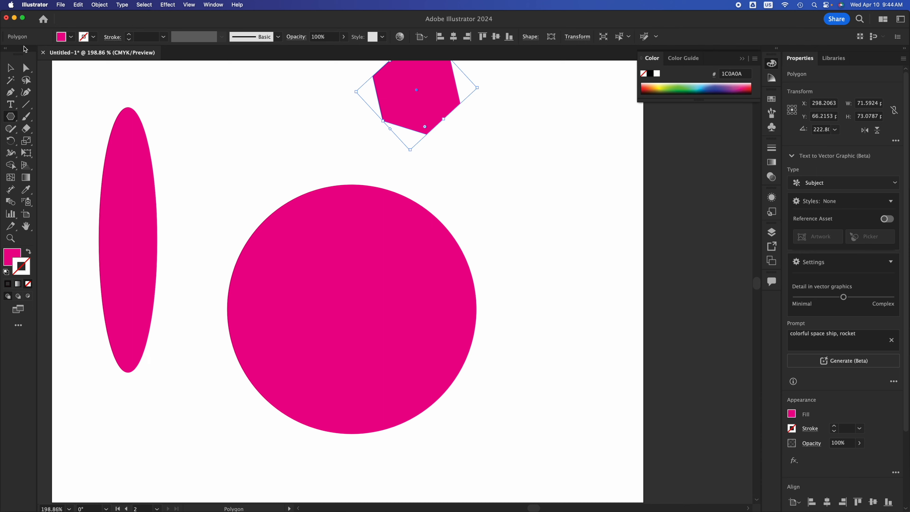
pyautogui.click(12, 67)
pyautogui.moveTo(423, 83); pyautogui.dragTo(511, 196)
# - Rotate the hexagon upright to 270° and move it above the gap between the ellipse and the circle
pyautogui.moveTo(571, 202); pyautogui.dragTo(578, 196)
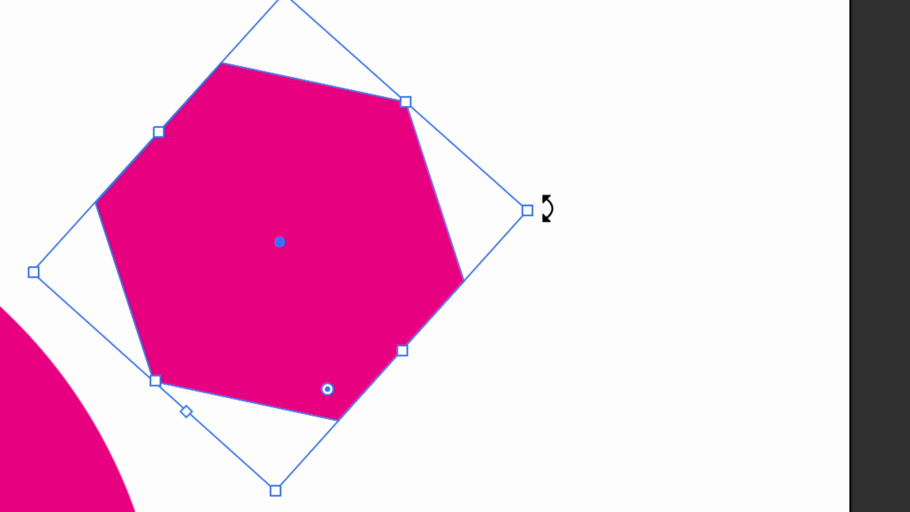
pyautogui.moveTo(561, 199); pyautogui.dragTo(458, 35)
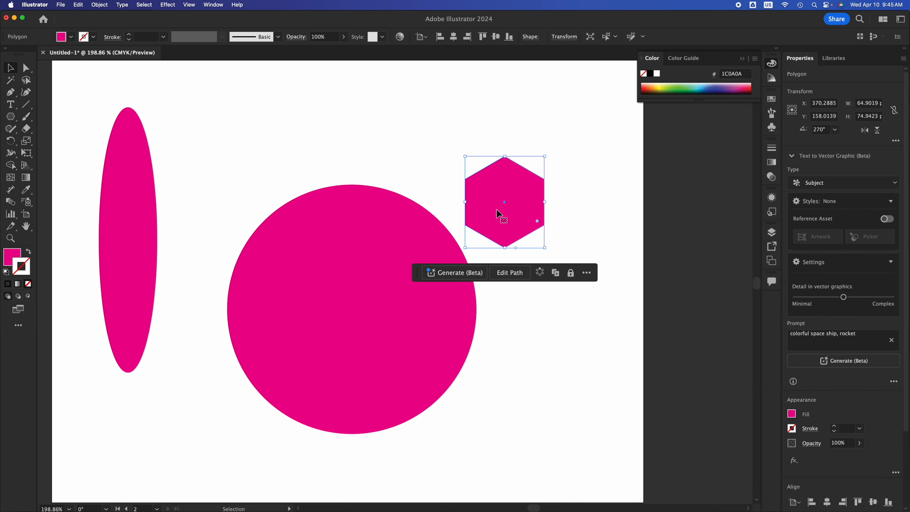
pyautogui.moveTo(491, 208); pyautogui.dragTo(227, 137)
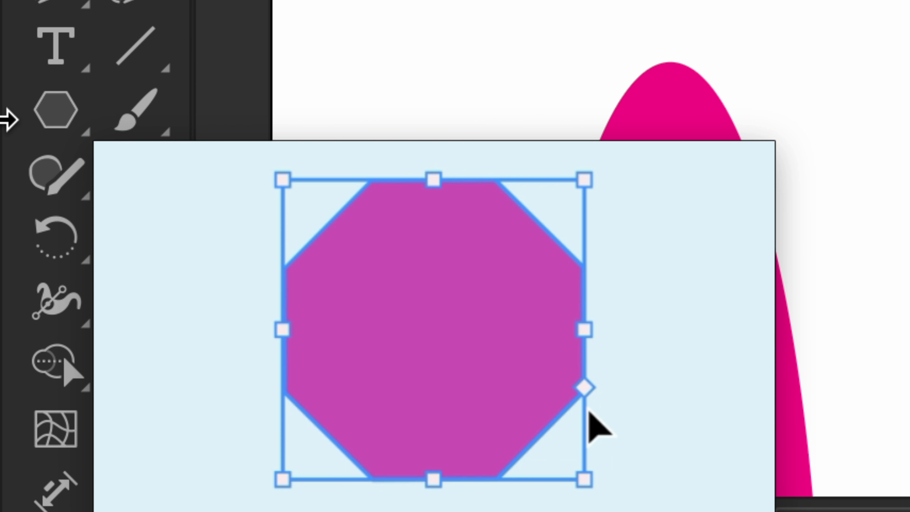
# - Draw a polygon about 64 × 65 pt in the second artboard's upper right, reducing it to a triangle before adding sides until nearly round
pyautogui.click(11, 116)
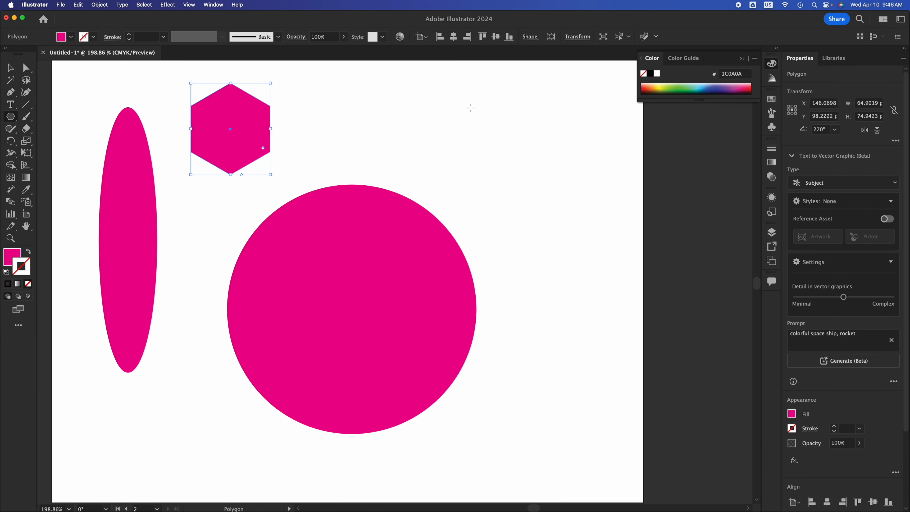
pyautogui.moveTo(470, 107); pyautogui.dragTo(490, 143)
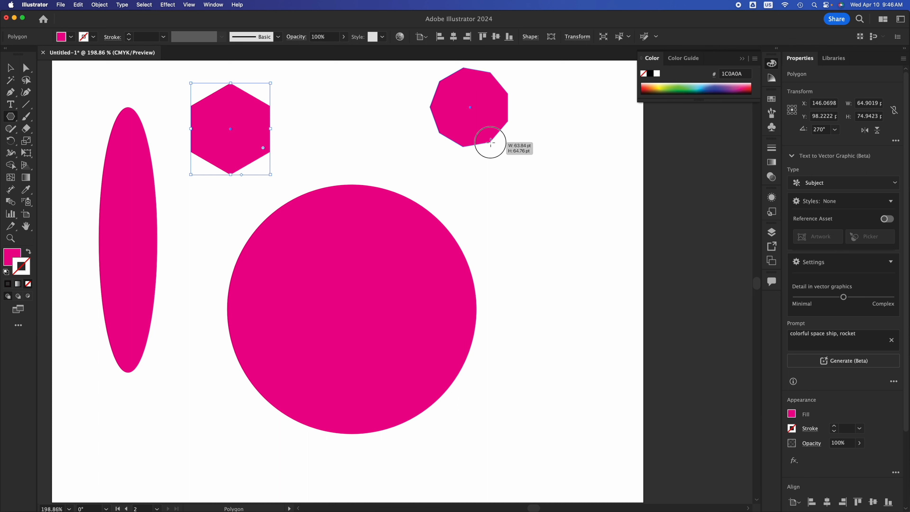
pyautogui.moveTo(491, 143); pyautogui.dragTo(490, 143)
pyautogui.press('Down')
pyautogui.press('Down')
pyautogui.press('Down')
pyautogui.press('Down')
pyautogui.press('Down')
pyautogui.press('Down')
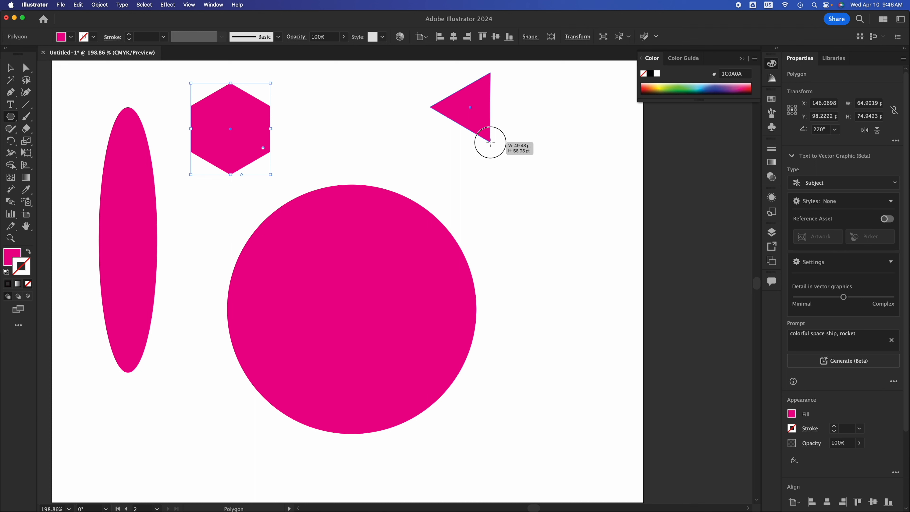
pyautogui.press('Up')
pyautogui.moveTo(490, 142); pyautogui.dragTo(490, 142)
pyautogui.press('Up')
pyautogui.press('Up')
pyautogui.press('Up')
pyautogui.press('Up')
pyautogui.press('Up')
pyautogui.press('Up')
pyautogui.press('Up')
pyautogui.press('Up')
pyautogui.press('Up')
# - Draw a flat-topped hexagon beside the upright hexagon, varying its number of sides up and down before settling on six
pyautogui.moveTo(323, 113); pyautogui.dragTo(335, 133)
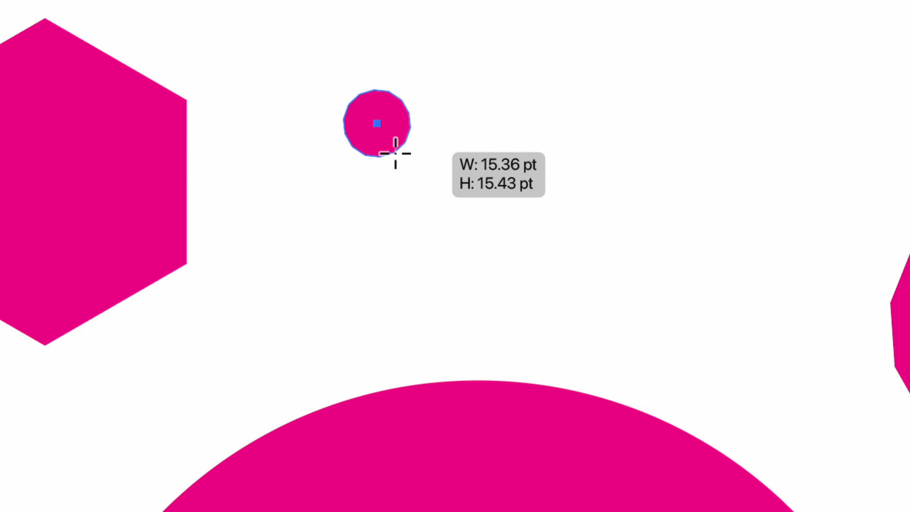
pyautogui.moveTo(419, 194)
pyautogui.mouseDown()
pyautogui.moveTo(410, 187)
pyautogui.moveTo(447, 244)
pyautogui.moveTo(439, 229)
pyautogui.mouseUp()
pyautogui.press('Down')
pyautogui.press('Down')
pyautogui.press('Down')
pyautogui.press('Down')
pyautogui.press('Down')
pyautogui.press('Down')
pyautogui.press('Down')
pyautogui.press('Down')
pyautogui.press('Down')
pyautogui.press('Down')
pyautogui.press('Up')
pyautogui.press('Up')
pyautogui.press('Up')
pyautogui.press('Up')
pyautogui.press('Up')
pyautogui.press('Up')
pyautogui.press('Up')
pyautogui.press('Up')
pyautogui.press('Up')
pyautogui.press('Up')
pyautogui.press('Up')
pyautogui.press('Up')
pyautogui.press('Up')
pyautogui.press('Up')
pyautogui.press('Up')
pyautogui.press('Up')
pyautogui.press('Up')
pyautogui.press('Up')
pyautogui.press('Up')
pyautogui.press('Up')
pyautogui.press('Up')
pyautogui.press('Up')
pyautogui.press('Up')
pyautogui.press('Up')
pyautogui.press('Up')
pyautogui.press('Up')
pyautogui.press('Down')
pyautogui.press('Down')
pyautogui.press('Down')
pyautogui.press('Down')
pyautogui.press('Down')
pyautogui.press('Down')
pyautogui.press('Down')
pyautogui.press('Down')
pyautogui.press('Down')
pyautogui.press('Down')
pyautogui.press('Down')
pyautogui.press('Down')
pyautogui.press('Down')
pyautogui.press('Down')
pyautogui.press('Down')
pyautogui.press('Down')
pyautogui.press('Down')
pyautogui.press('Down')
pyautogui.press('Down')
pyautogui.press('Down')
pyautogui.press('Down')
pyautogui.press('Down')
pyautogui.press('Down')
pyautogui.press('Down')
pyautogui.press('Down')
pyautogui.press('Down')
pyautogui.press('Up')
pyautogui.press('Up')
pyautogui.press('Up')
# - Draw a small nine-sided polygon about 21 × 21 pt just beside the flat-topped hexagon
pyautogui.moveTo(541, 158); pyautogui.dragTo(544, 206)
pyautogui.press('Down')
pyautogui.press('Down')
pyautogui.press('Down')
pyautogui.press('Up')
pyautogui.press('Up')
pyautogui.press('Up')
pyautogui.press('Up')
pyautogui.press('Up')
pyautogui.press('Up')
pyautogui.press('Up')
pyautogui.press('Down')
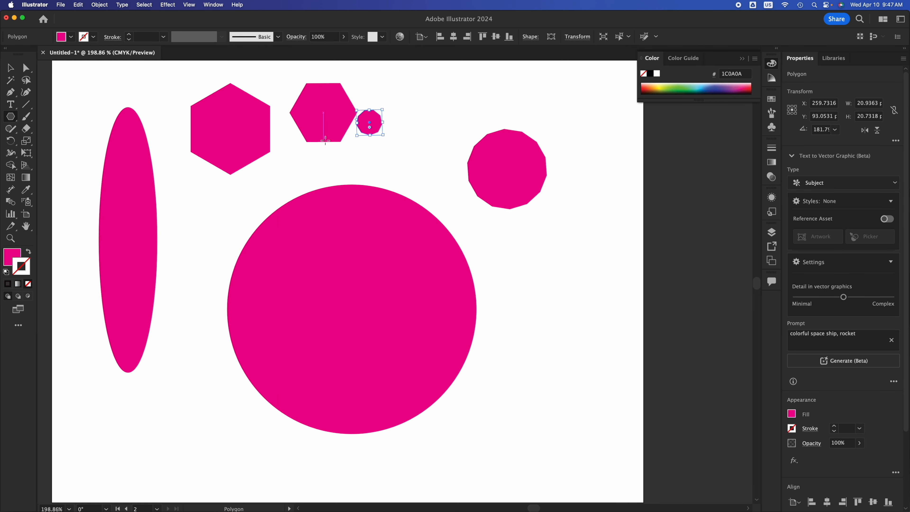
# - Scale the small nine-sided polygon up to about 76 × 75 pt, move it between the flat-topped hexagon and the many-sided polygon, and deselect it
pyautogui.press('v')
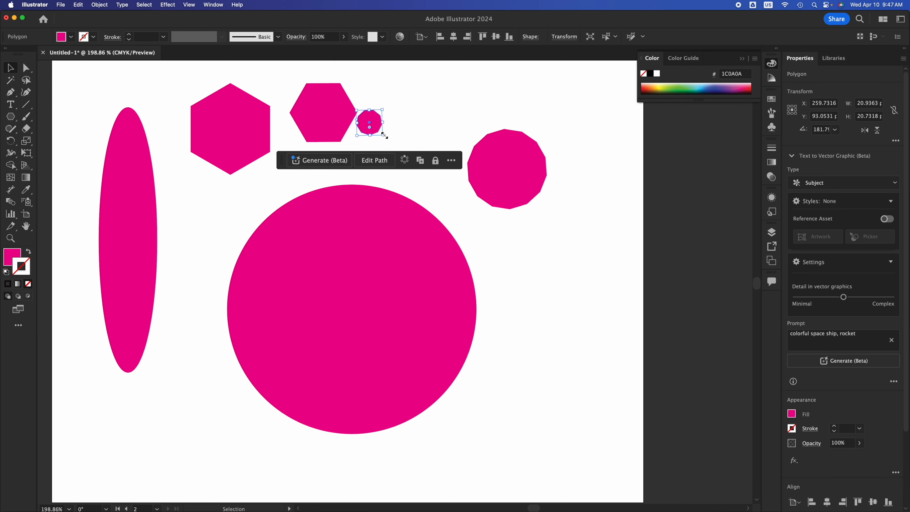
pyautogui.moveTo(385, 136); pyautogui.dragTo(458, 203)
pyautogui.moveTo(407, 163); pyautogui.dragTo(409, 156)
pyautogui.moveTo(410, 156); pyautogui.dragTo(416, 143)
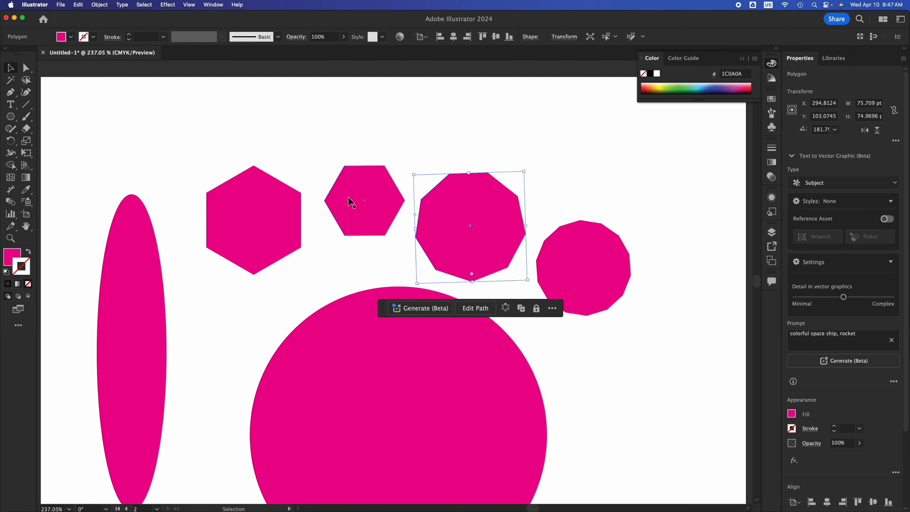
pyautogui.click(575, 202)
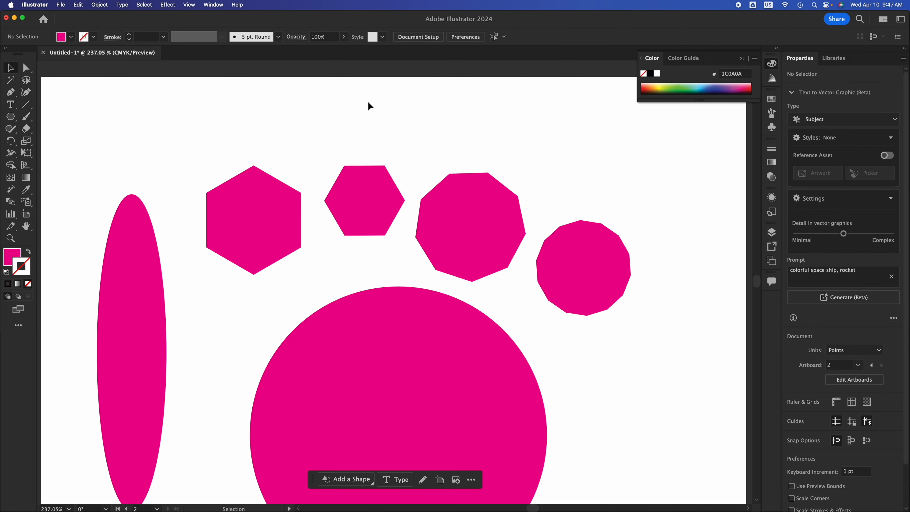
# - Pan the canvas across the second artboard to look over the ellipse, the circle and the row of polygons
pyautogui.press('space')
pyautogui.moveTo(537, 196); pyautogui.dragTo(446, 75)
pyautogui.moveTo(246, 157); pyautogui.dragTo(529, 163)
pyautogui.moveTo(358, 183); pyautogui.dragTo(875, 192)
pyautogui.moveTo(553, 204); pyautogui.dragTo(116, 221)
pyautogui.moveTo(416, 229); pyautogui.dragTo(97, 217)
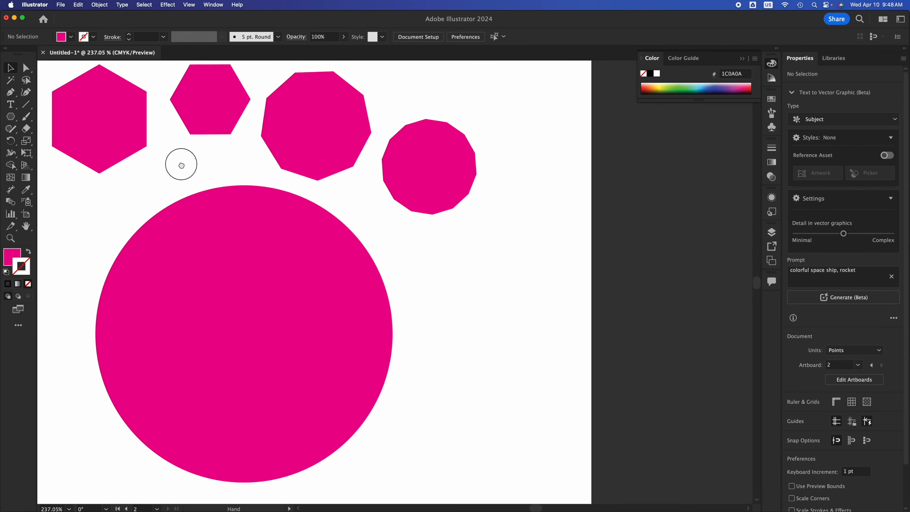
pyautogui.moveTo(181, 163); pyautogui.dragTo(340, 225)
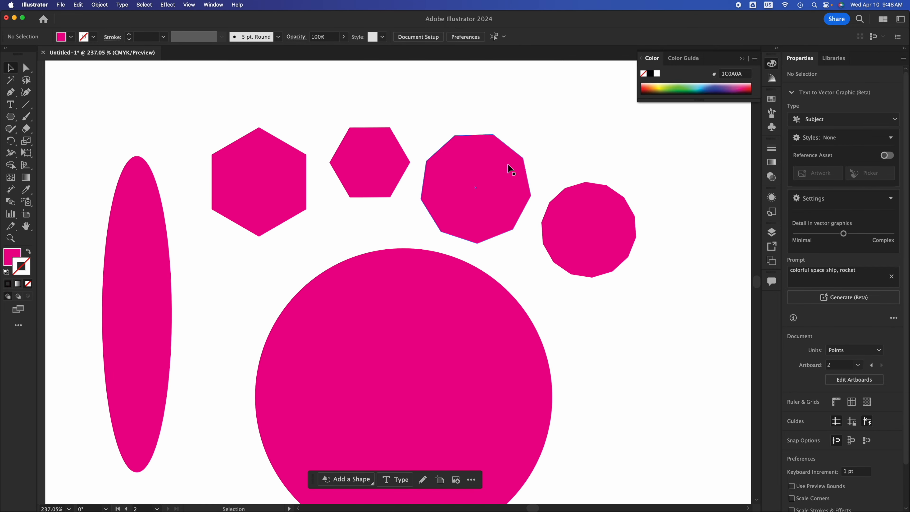
# - Zoom in and out around the nine-sided polygon to view it closely and against both artboards
pyautogui.scroll(5, 508, 164)
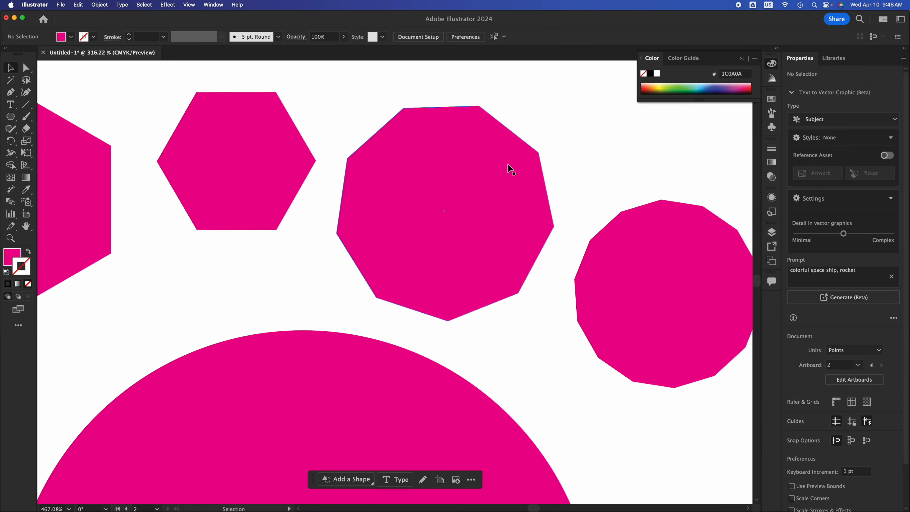
pyautogui.scroll(-3, 508, 163)
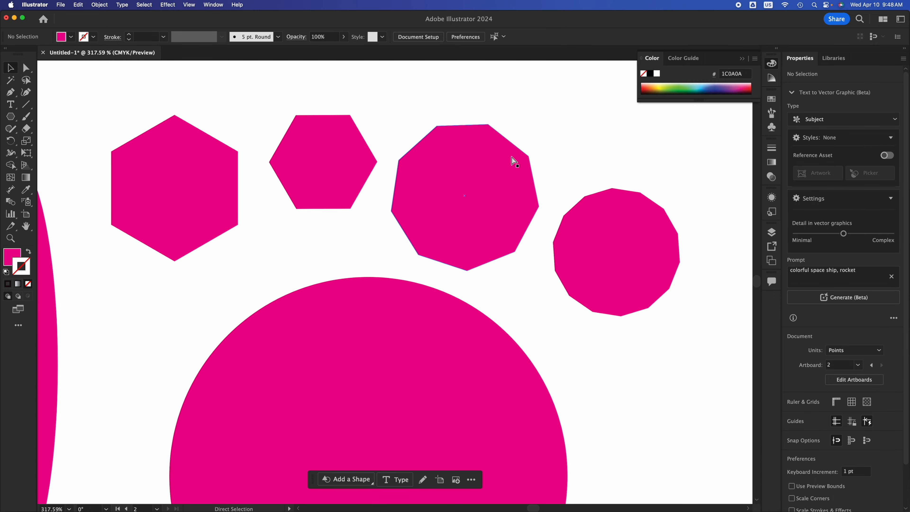
pyautogui.scroll(2, 512, 158)
pyautogui.scroll(1, 512, 158)
pyautogui.scroll(-2, 513, 158)
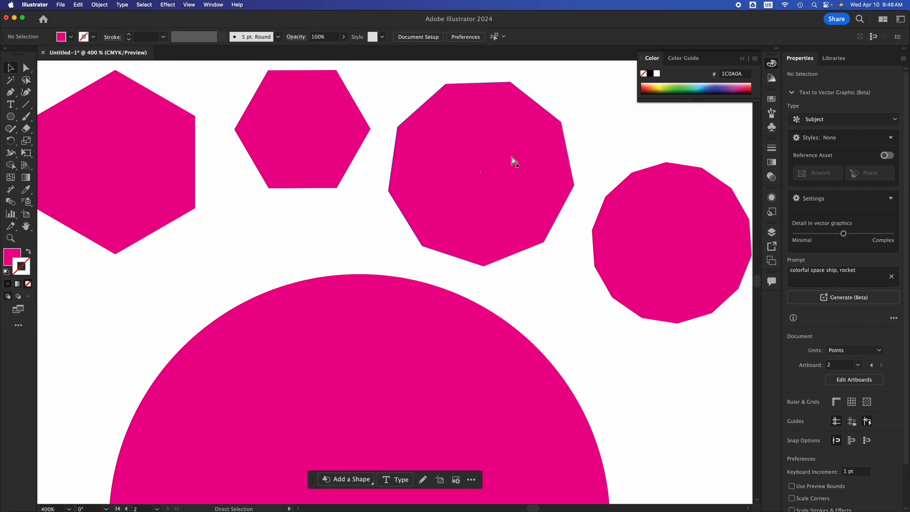
pyautogui.scroll(1, 512, 157)
pyautogui.scroll(-1, 512, 158)
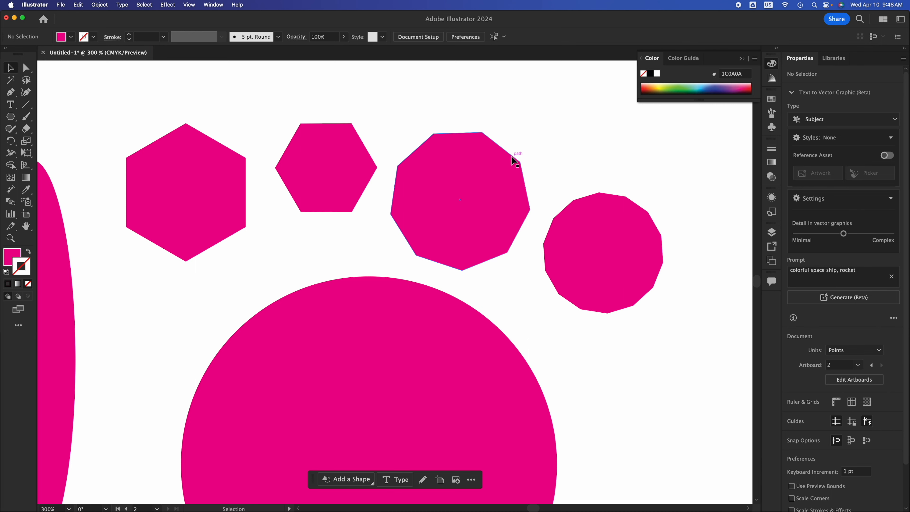
pyautogui.scroll(2, 512, 157)
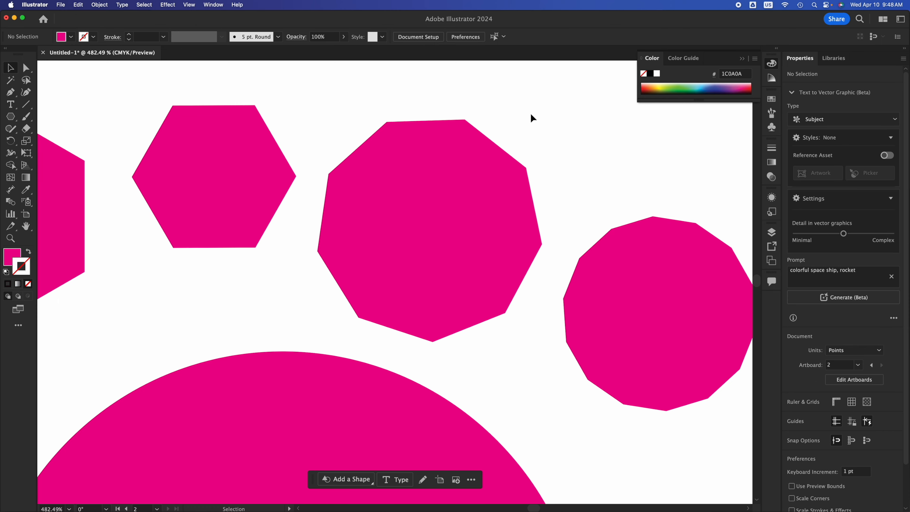
pyautogui.scroll(-5, 532, 115)
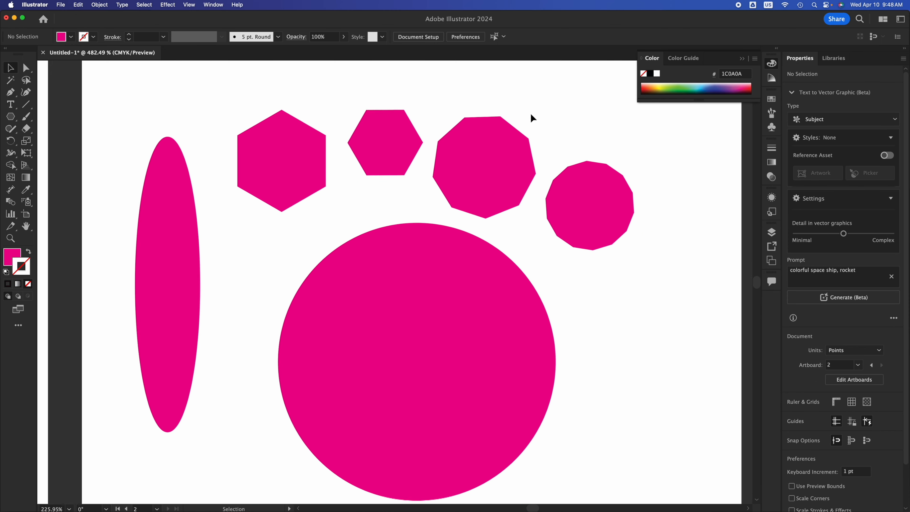
pyautogui.scroll(-2, 532, 119)
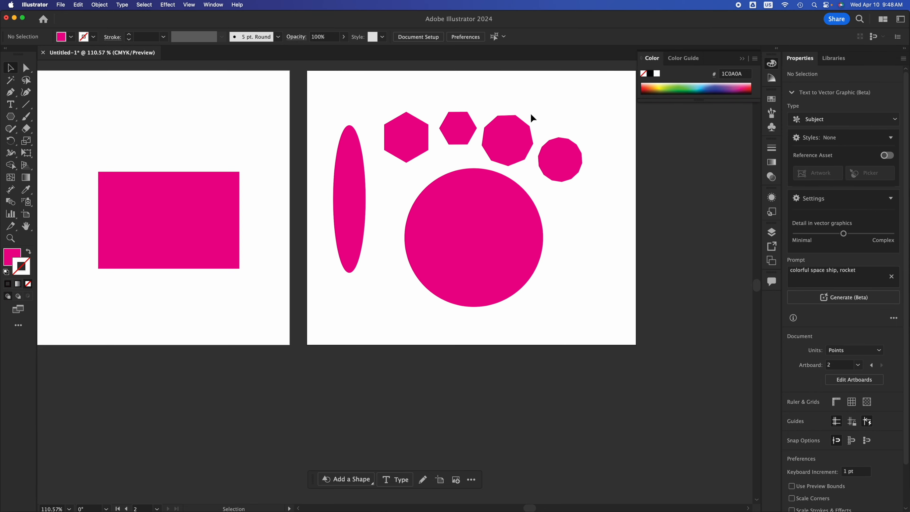
pyautogui.scroll(10, 532, 119)
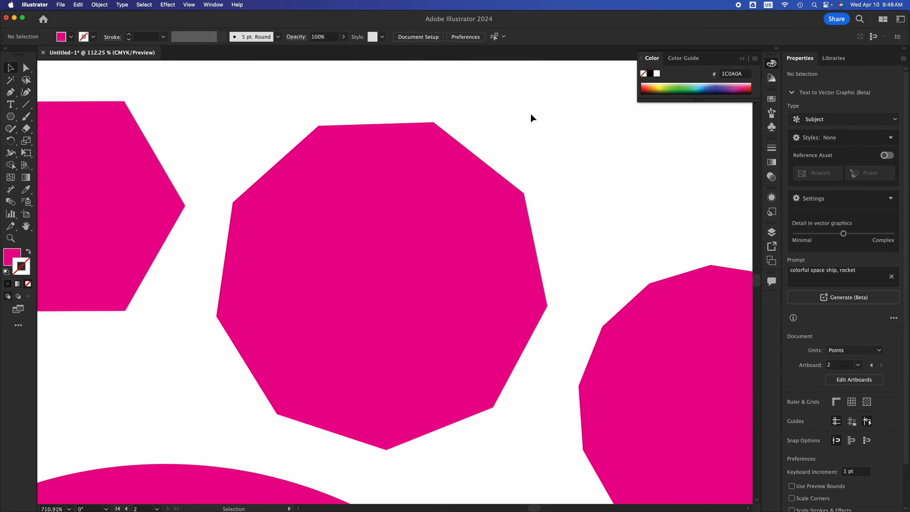
pyautogui.scroll(-1, 532, 119)
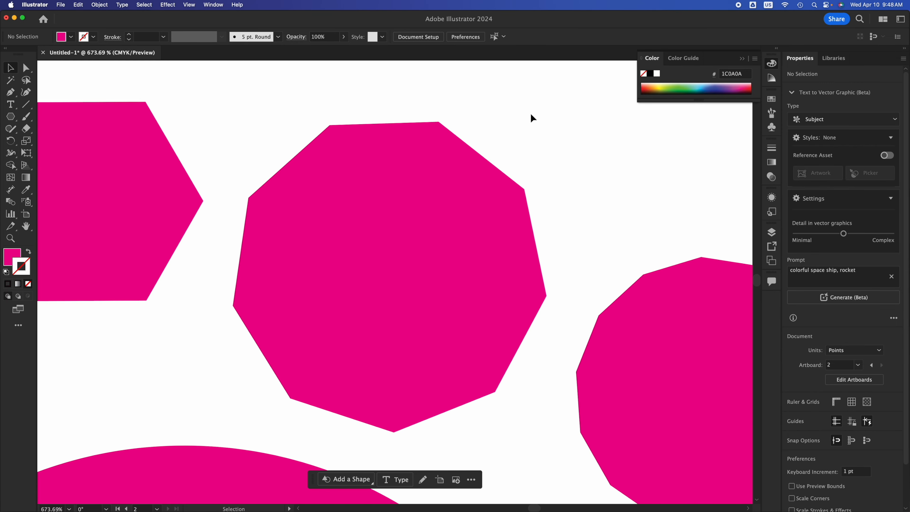
# - Pan the magnified view between the hexagons and the nine-sided polygon to inspect their edges
pyautogui.press('space')
pyautogui.moveTo(246, 245); pyautogui.dragTo(524, 205)
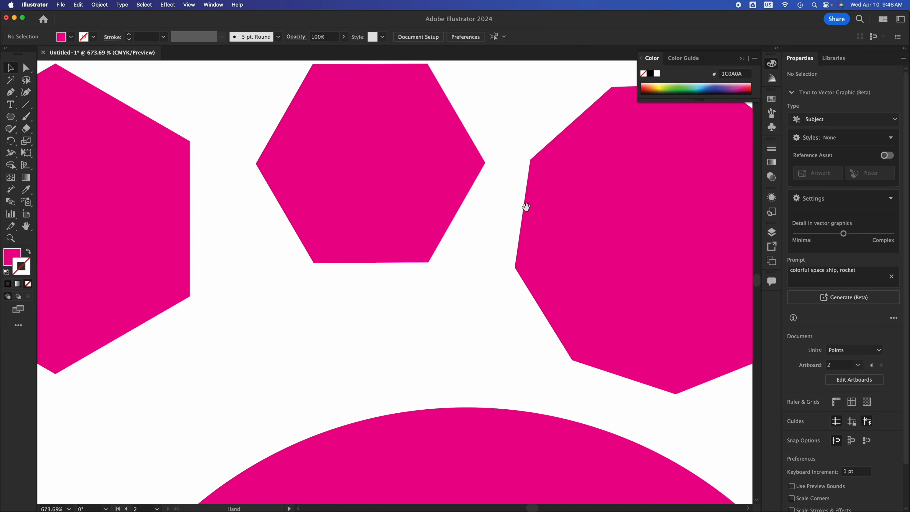
pyautogui.moveTo(288, 187); pyautogui.dragTo(516, 293)
pyautogui.moveTo(609, 239); pyautogui.dragTo(211, 195)
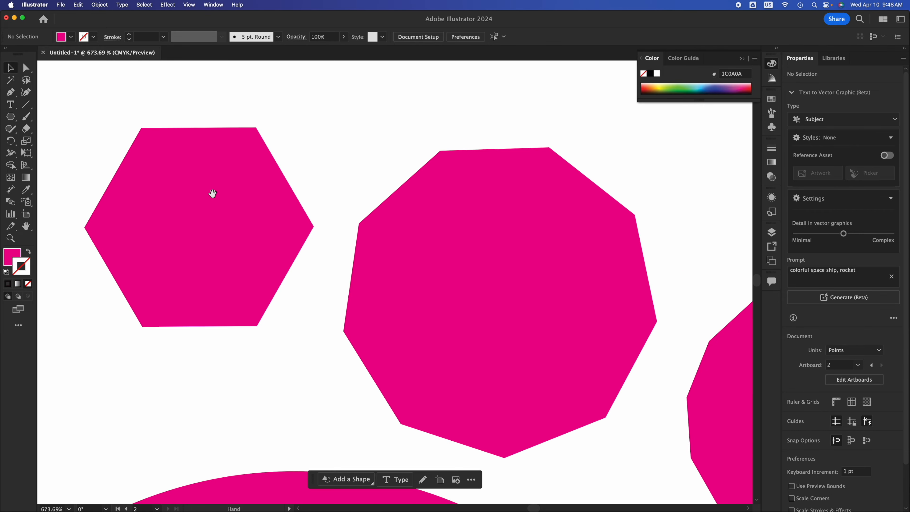
pyautogui.moveTo(563, 330); pyautogui.dragTo(374, 230)
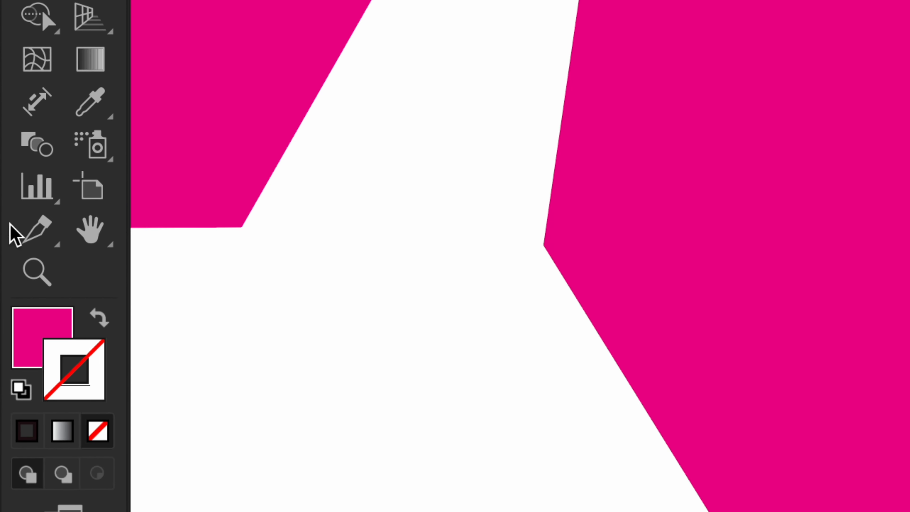
# - Look over the polygons and the large circle with the Hand tool, and zoom out to the whole second artboard
pyautogui.click(91, 239)
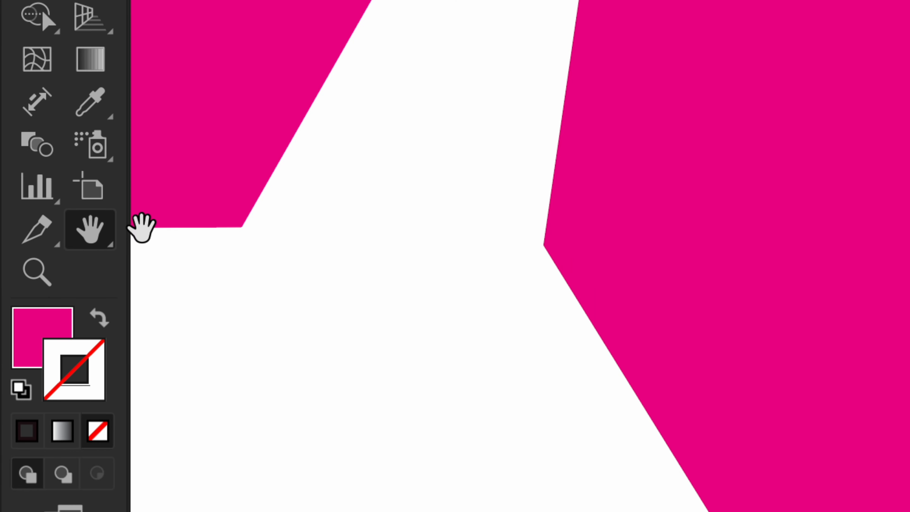
pyautogui.moveTo(606, 199); pyautogui.dragTo(273, 155)
pyautogui.moveTo(663, 176); pyautogui.dragTo(581, 190)
pyautogui.scroll(-6, 505, 188)
pyautogui.moveTo(510, 291); pyautogui.dragTo(634, 82)
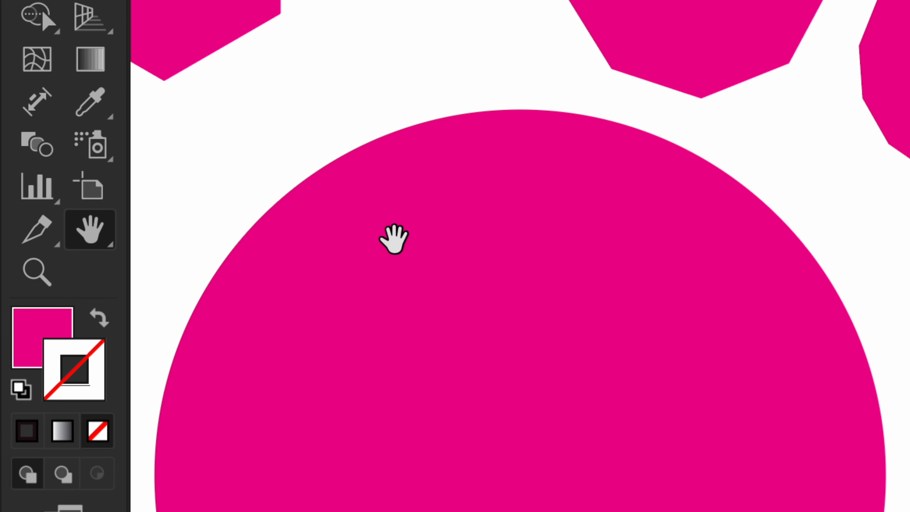
pyautogui.moveTo(372, 210); pyautogui.dragTo(398, 86)
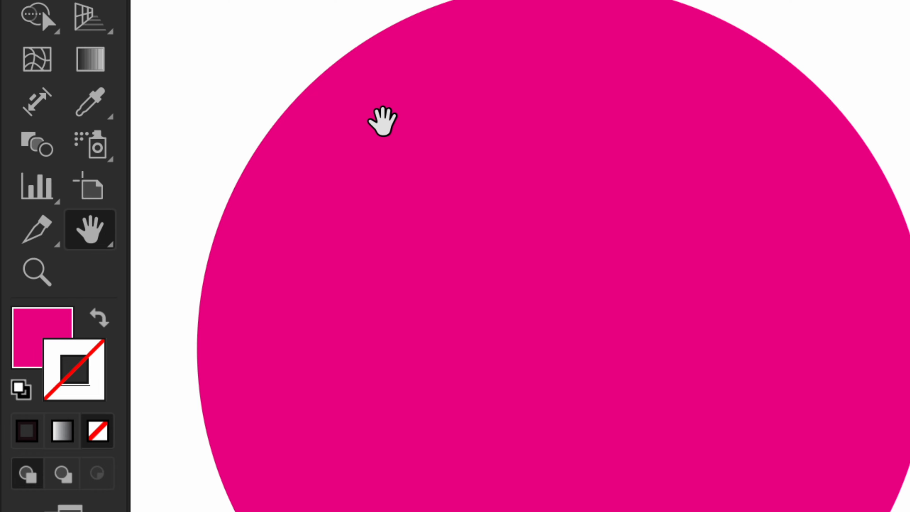
pyautogui.scroll(-5, 383, 122)
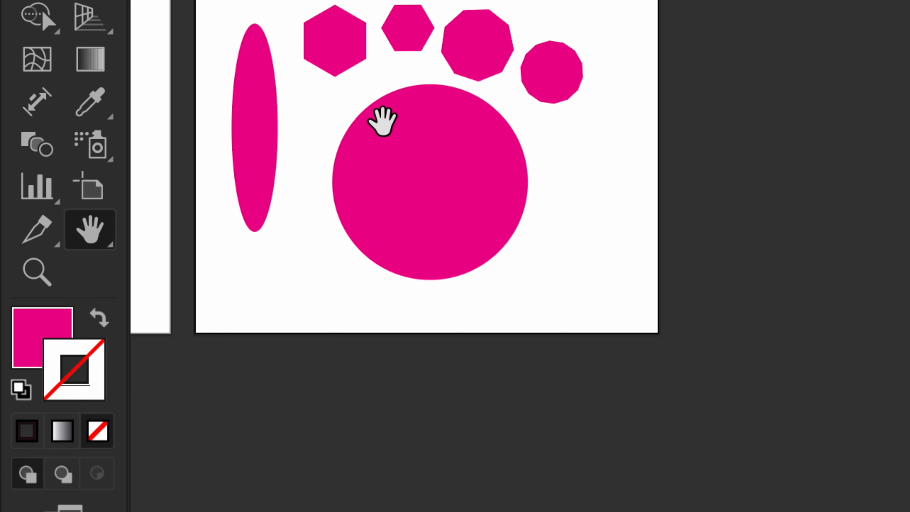
pyautogui.press('v')
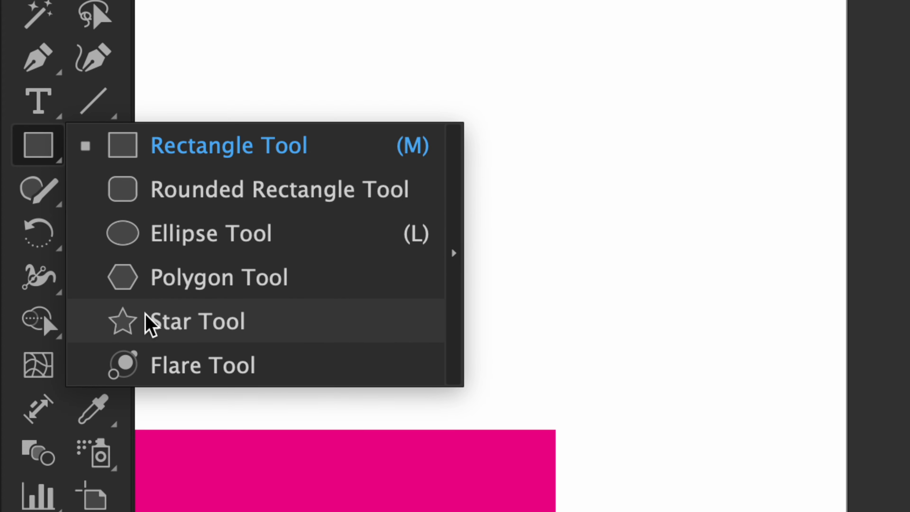
# - Delete the circle and the rectangle from the first artboard
pyautogui.click(172, 321)
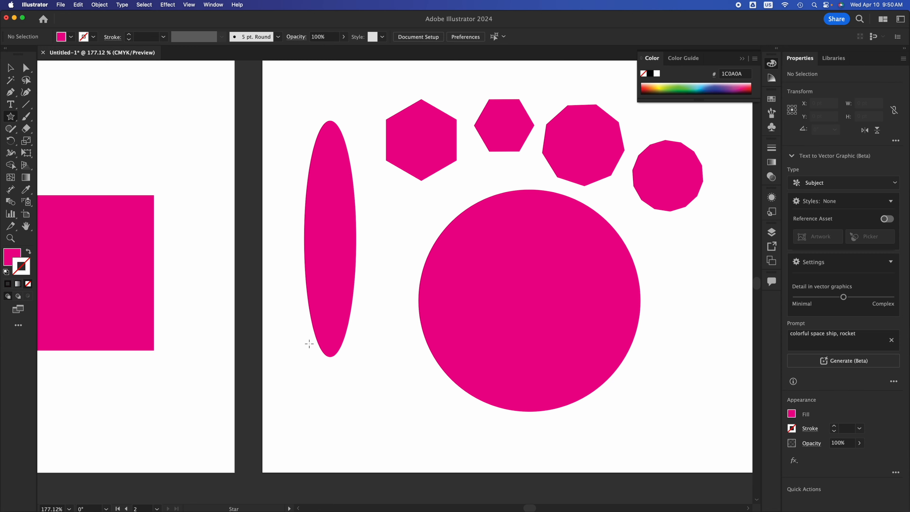
pyautogui.hscroll(-10, 310, 344)
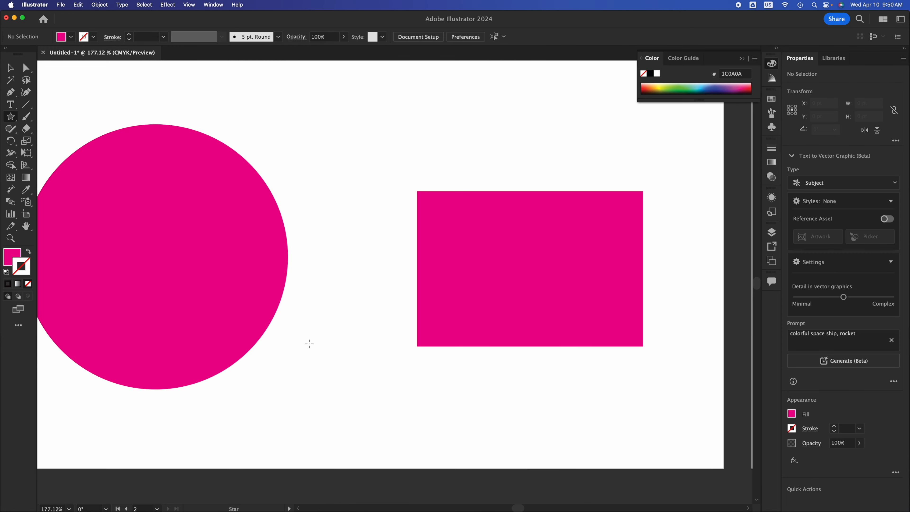
pyautogui.press('v')
pyautogui.moveTo(131, 97); pyautogui.dragTo(520, 323)
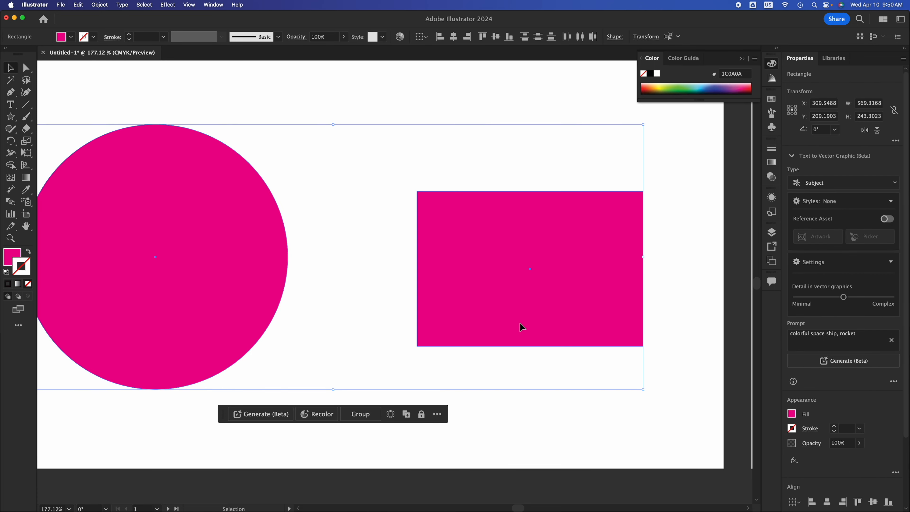
pyautogui.press('Delete')
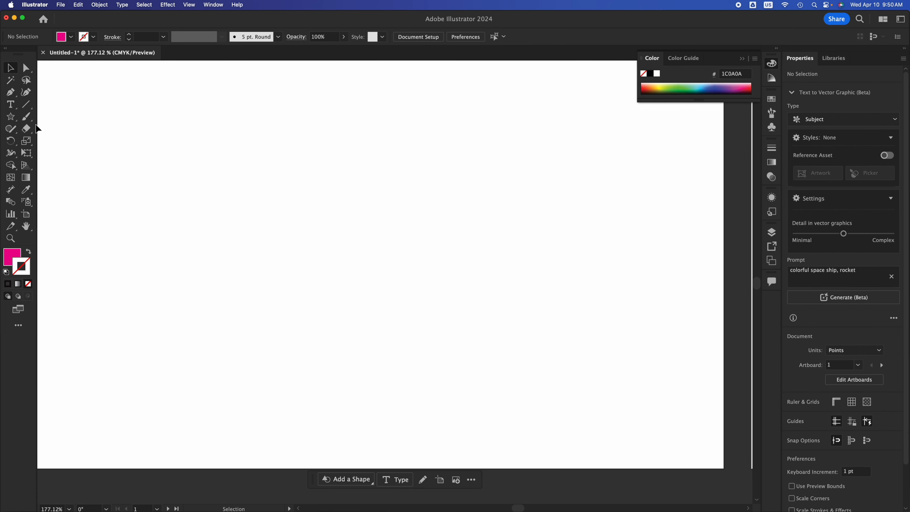
# - Draw an upright five-pointed star about 341 × 324 pt on the first artboard, move it near the artboard's middle and deselect it
pyautogui.click(12, 119)
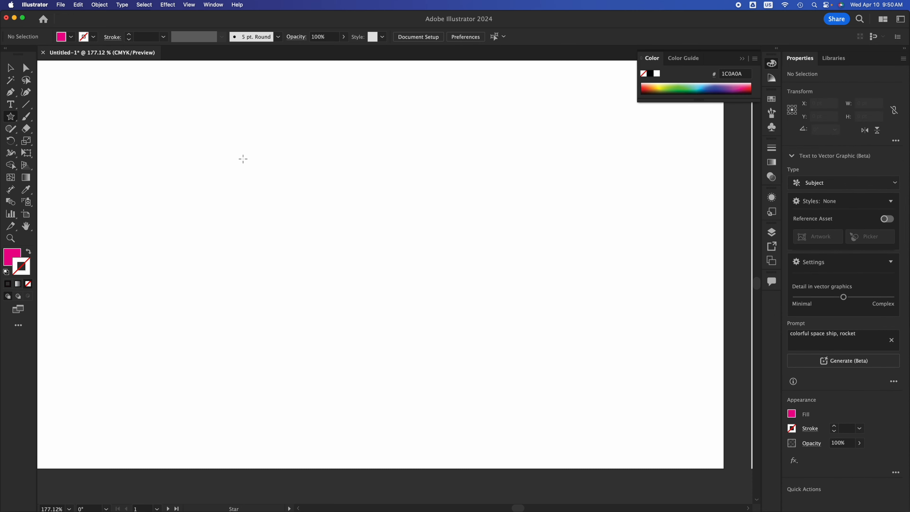
pyautogui.moveTo(233, 150); pyautogui.dragTo(380, 280)
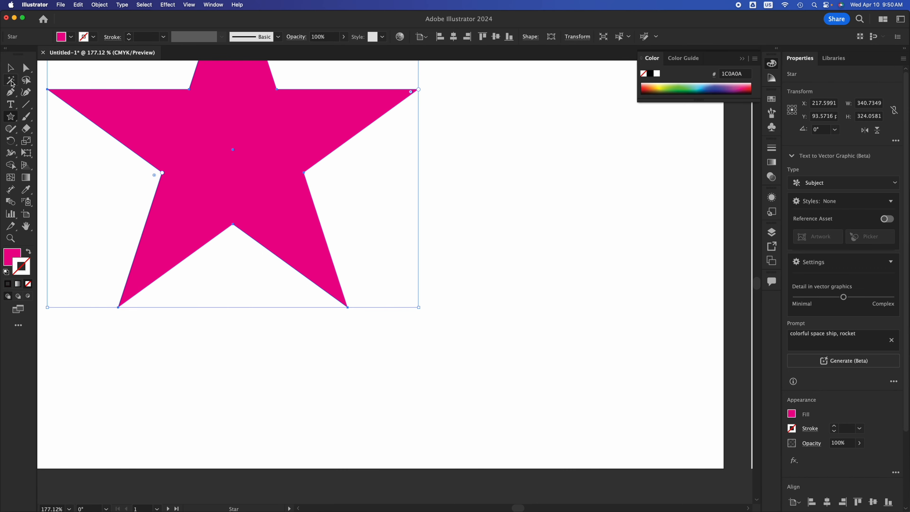
pyautogui.click(11, 68)
pyautogui.moveTo(241, 146); pyautogui.dragTo(345, 233)
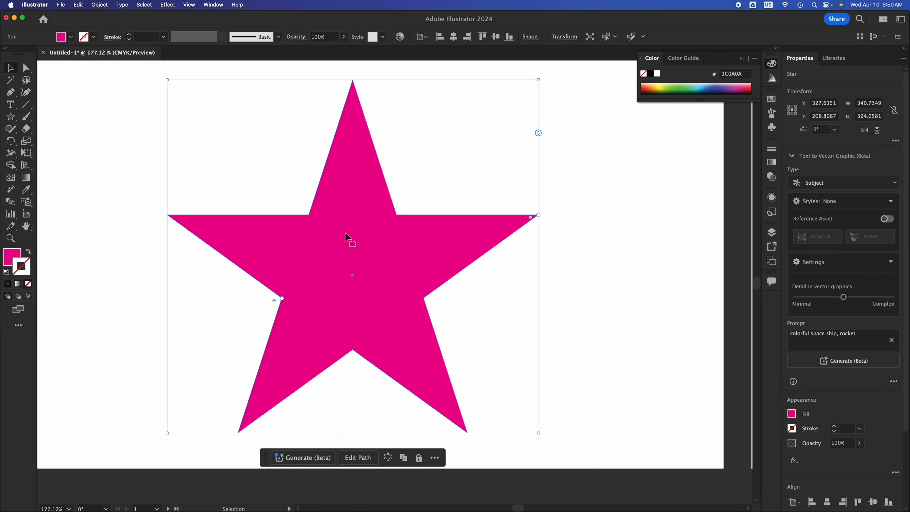
pyautogui.click(656, 260)
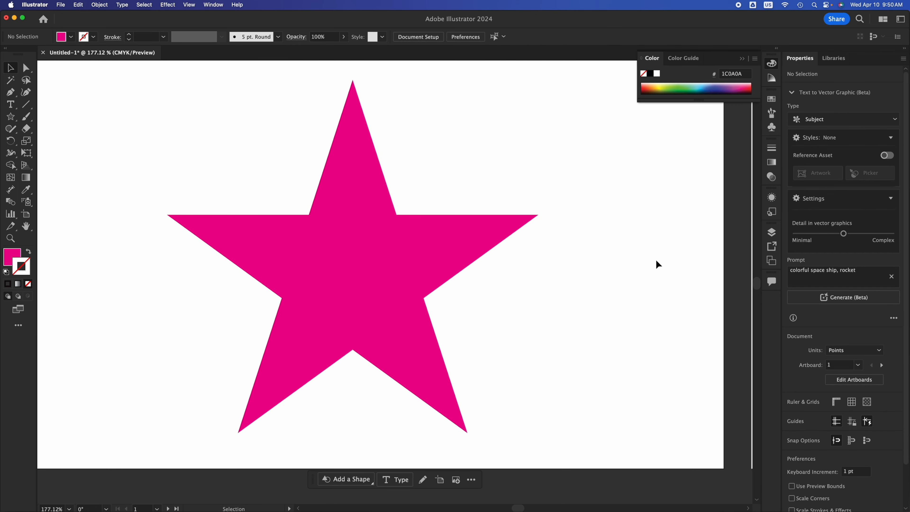
# - Move the large five-pointed star to the left half of the first artboard
pyautogui.click(423, 237)
pyautogui.moveTo(401, 241); pyautogui.dragTo(281, 260)
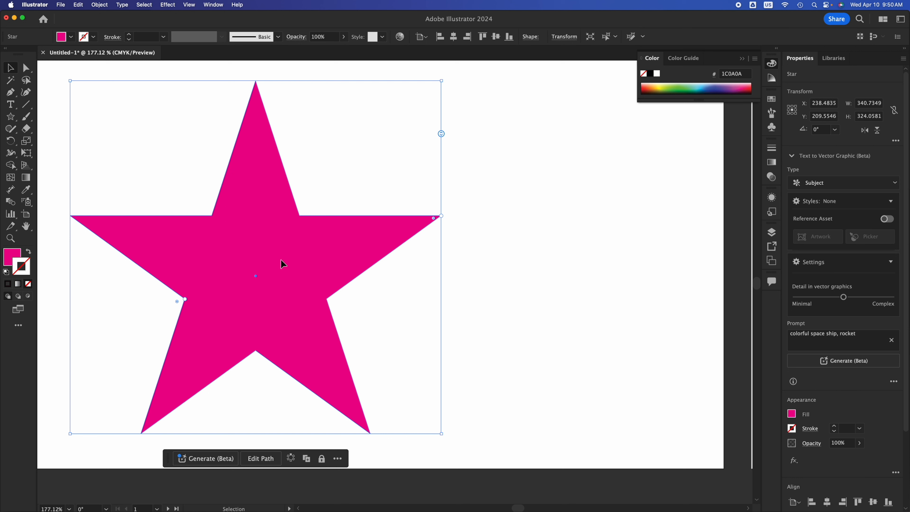
# - Draw a star to the right of the large one with the Star tool, increasing its points until it becomes a dense, thin-rayed burst
pyautogui.click(14, 119)
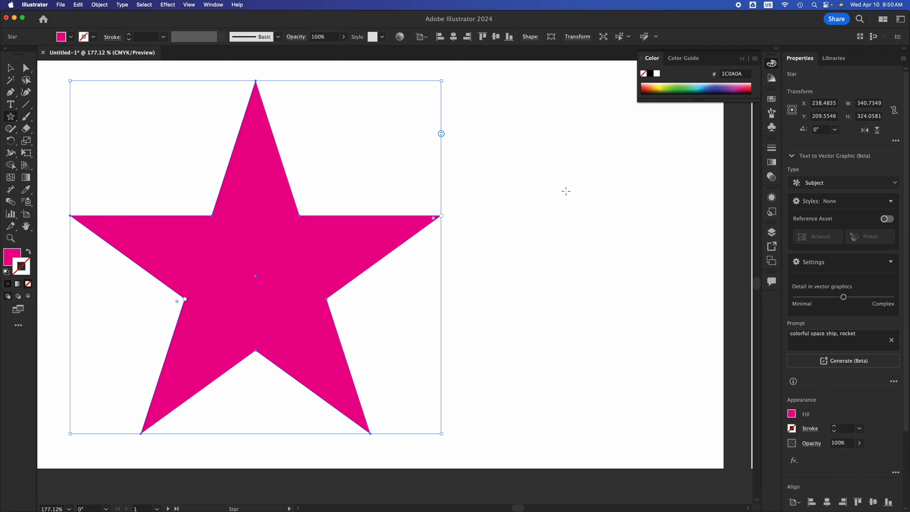
pyautogui.moveTo(524, 168); pyautogui.dragTo(569, 229)
pyautogui.press('Down')
pyautogui.press('Down')
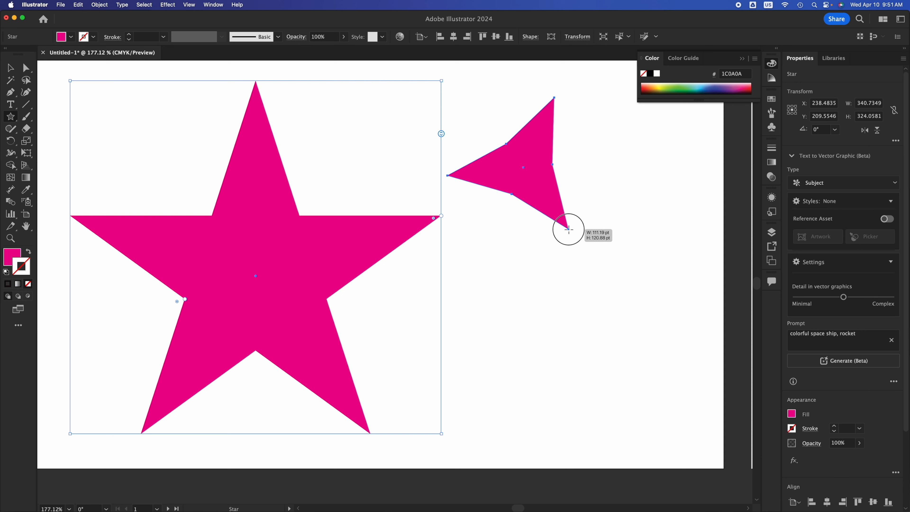
pyautogui.press('Up')
pyautogui.press('Up')
pyautogui.press('Up')
pyautogui.moveTo(568, 229); pyautogui.dragTo(568, 229)
pyautogui.press('Up')
pyautogui.press('Up')
pyautogui.press('Up')
pyautogui.press('Up')
pyautogui.press('Up')
pyautogui.press('Up')
pyautogui.press('Up')
pyautogui.press('Up')
pyautogui.press('Up')
pyautogui.press('Up')
pyautogui.press('Up')
pyautogui.press('Up')
pyautogui.press('Up')
pyautogui.press('Up')
pyautogui.press('Up')
pyautogui.press('Up')
pyautogui.press('Up')
pyautogui.press('Up')
pyautogui.press('Up')
pyautogui.press('Up')
pyautogui.press('Up')
pyautogui.press('Up')
pyautogui.press('Up')
pyautogui.press('Up')
pyautogui.press('Up')
pyautogui.press('Up')
pyautogui.press('Up')
pyautogui.press('Up')
pyautogui.press('Up')
pyautogui.press('Up')
pyautogui.press('Up')
pyautogui.press('Up')
pyautogui.moveTo(569, 230); pyautogui.dragTo(569, 230)
pyautogui.press('Up')
pyautogui.press('Up')
pyautogui.press('Up')
pyautogui.press('Up')
pyautogui.press('Up')
pyautogui.press('Up')
pyautogui.press('Up')
pyautogui.press('Up')
pyautogui.press('Up')
pyautogui.press('Up')
pyautogui.press('Up')
pyautogui.press('Up')
pyautogui.press('Up')
pyautogui.press('Up')
pyautogui.press('Up')
pyautogui.press('Up')
pyautogui.press('Up')
pyautogui.press('Up')
pyautogui.press('Up')
pyautogui.press('Up')
pyautogui.press('Up')
pyautogui.press('Up')
pyautogui.press('Up')
pyautogui.press('Up')
pyautogui.press('Up')
pyautogui.press('Up')
pyautogui.press('Up')
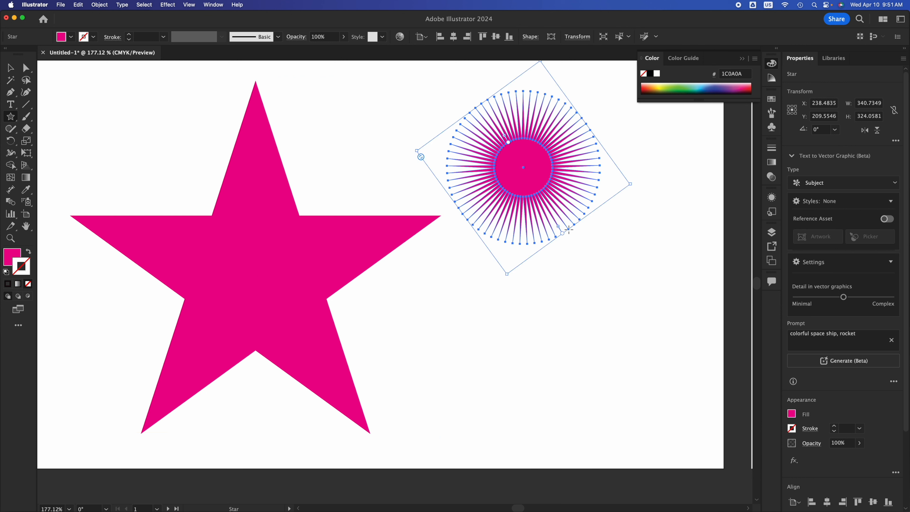
# - Move the starburst down beside the large star's right arm and deselect it
pyautogui.press('v')
pyautogui.moveTo(518, 173); pyautogui.dragTo(526, 257)
pyautogui.click(643, 347)
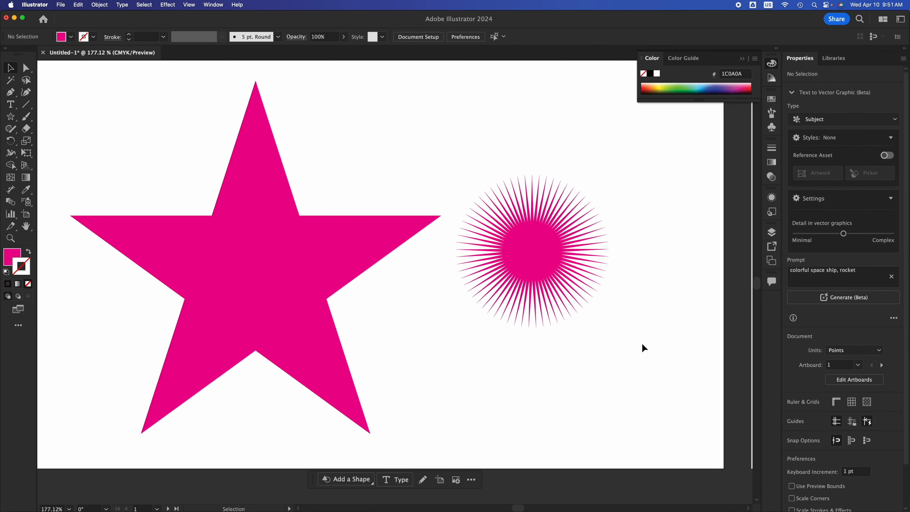
# - Draw a smaller star about 100 pt across above the starburst, reduce it to eight points, and deselect it
pyautogui.moveTo(348, 94); pyautogui.dragTo(429, 161)
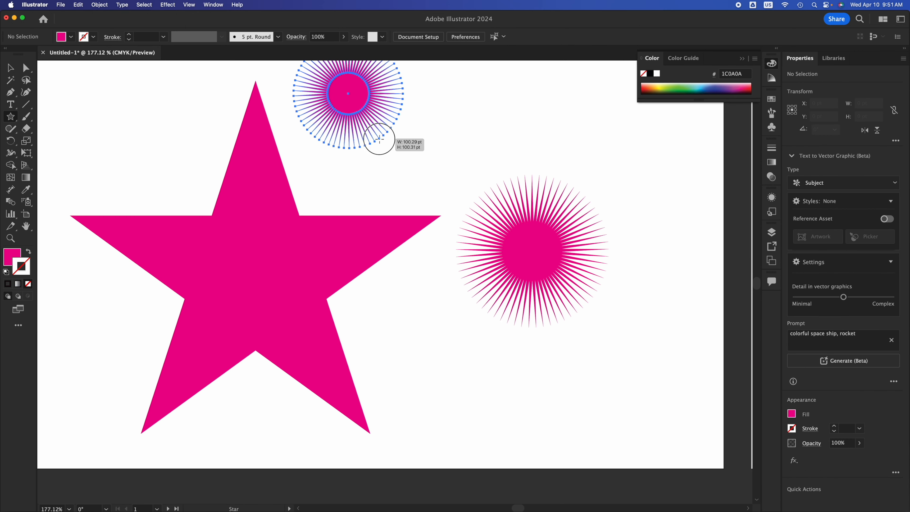
pyautogui.press('Down')
pyautogui.press('Down')
pyautogui.press('Down')
pyautogui.press('Down')
pyautogui.press('Down')
pyautogui.press('Down')
pyautogui.press('Down')
pyautogui.press('Down')
pyautogui.press('Down')
pyautogui.press('Down')
pyautogui.press('Down')
pyautogui.press('Down')
pyautogui.press('Down')
pyautogui.press('Down')
pyautogui.press('Down')
pyautogui.press('Down')
pyautogui.press('Down')
pyautogui.press('Down')
pyautogui.press('Down')
pyautogui.press('Down')
pyautogui.press('Down')
pyautogui.press('Down')
pyautogui.press('Down')
pyautogui.press('Down')
pyautogui.press('Down')
pyautogui.press('Down')
pyautogui.press('Down')
pyautogui.press('Down')
pyautogui.press('Down')
pyautogui.press('Down')
pyautogui.press('Down')
pyautogui.press('Down')
pyautogui.press('Down')
pyautogui.press('Down')
pyautogui.press('Down')
pyautogui.press('Down')
pyautogui.press('Down')
pyautogui.press('Down')
pyautogui.press('Down')
pyautogui.press('Down')
pyautogui.press('Down')
pyautogui.press('Down')
pyautogui.press('Down')
pyautogui.press('Down')
pyautogui.press('Down')
pyautogui.press('Down')
pyautogui.press('Down')
pyautogui.press('Down')
pyautogui.click(15, 71)
pyautogui.click(477, 369)
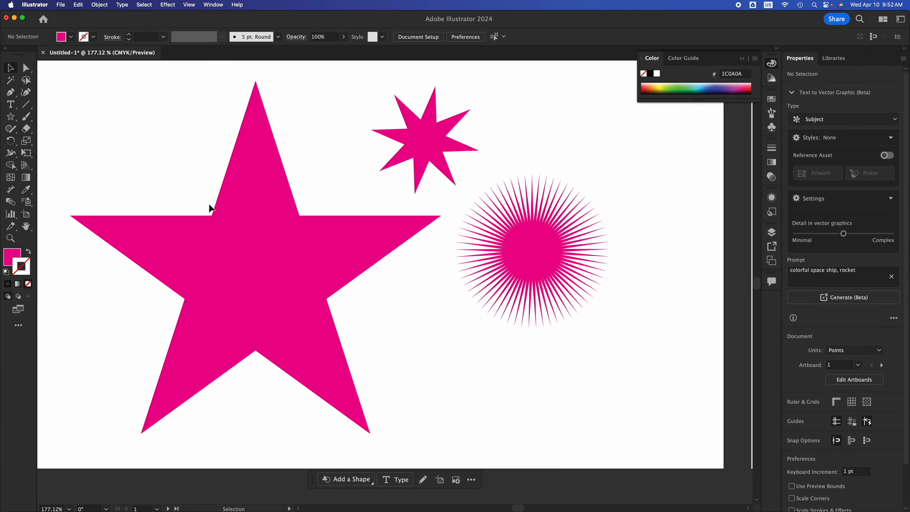
# - Round the large star's outer tips heavily and its inner corners slightly using the live corner controls, then deselect it
pyautogui.click(301, 296)
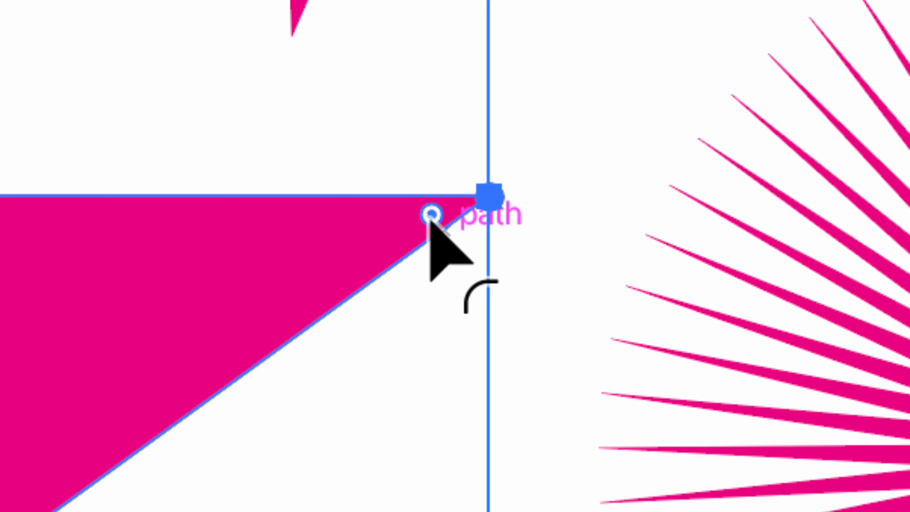
pyautogui.moveTo(431, 215); pyautogui.dragTo(319, 249)
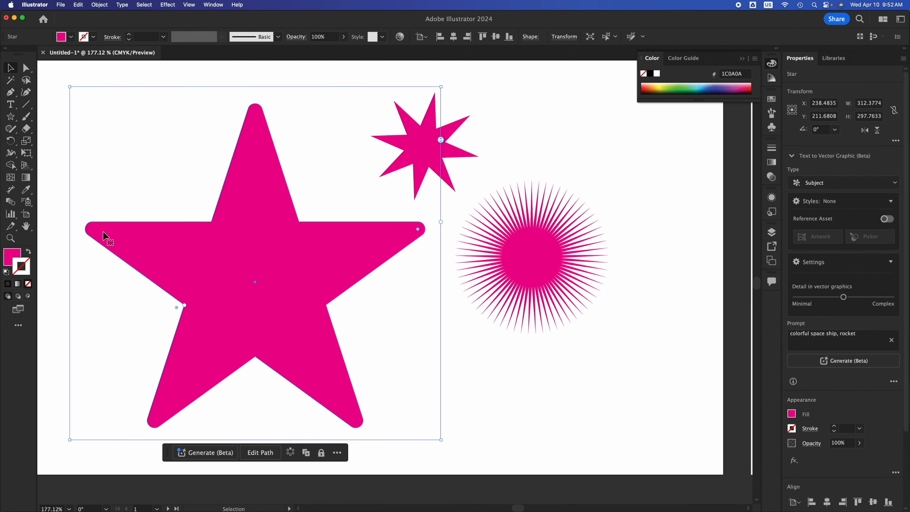
pyautogui.moveTo(178, 307); pyautogui.dragTo(167, 310)
pyautogui.moveTo(418, 230); pyautogui.dragTo(366, 239)
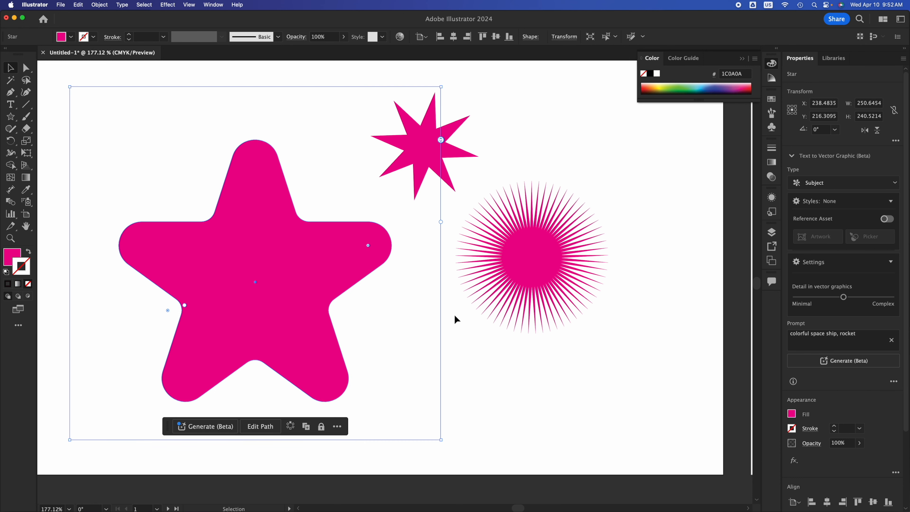
pyautogui.click(493, 361)
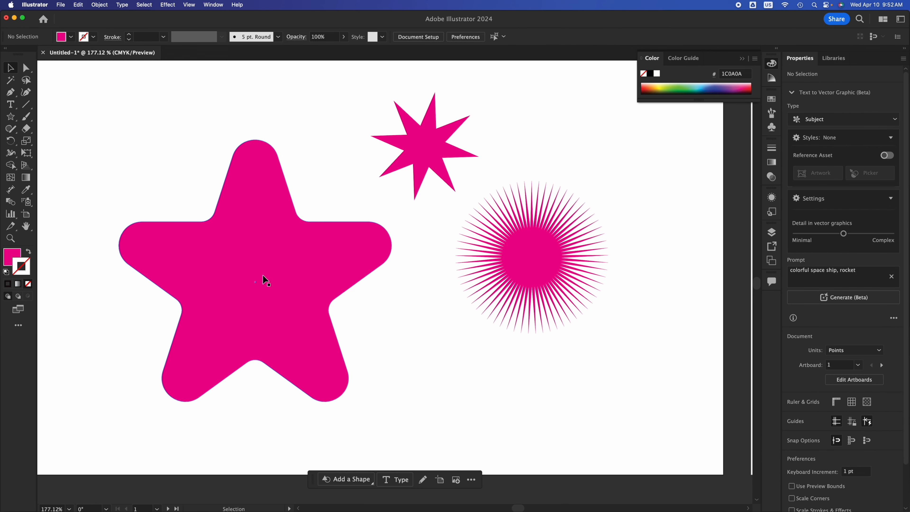
# - Duplicate the rounded star seven times around the first artboard so the copies overhang its edges, and deselect them
pyautogui.scroll(-3, 284, 358)
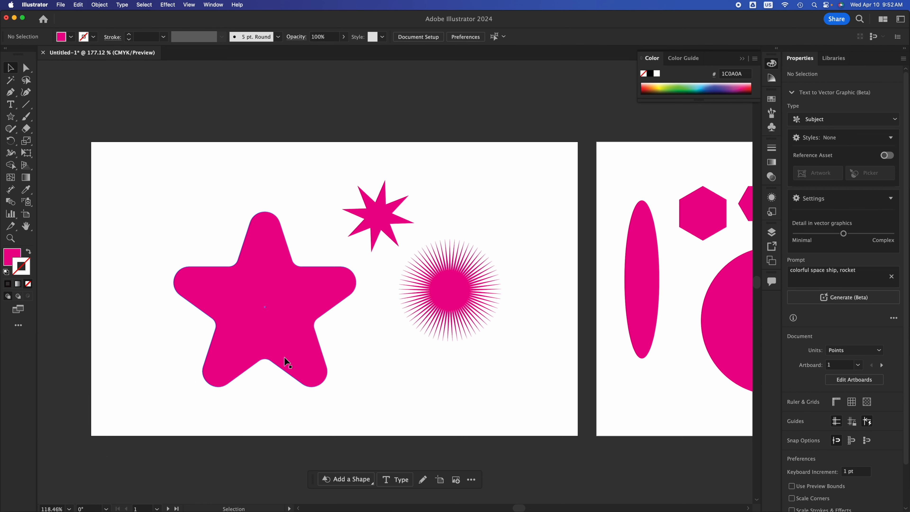
pyautogui.scroll(-2, 284, 358)
pyautogui.click(283, 330)
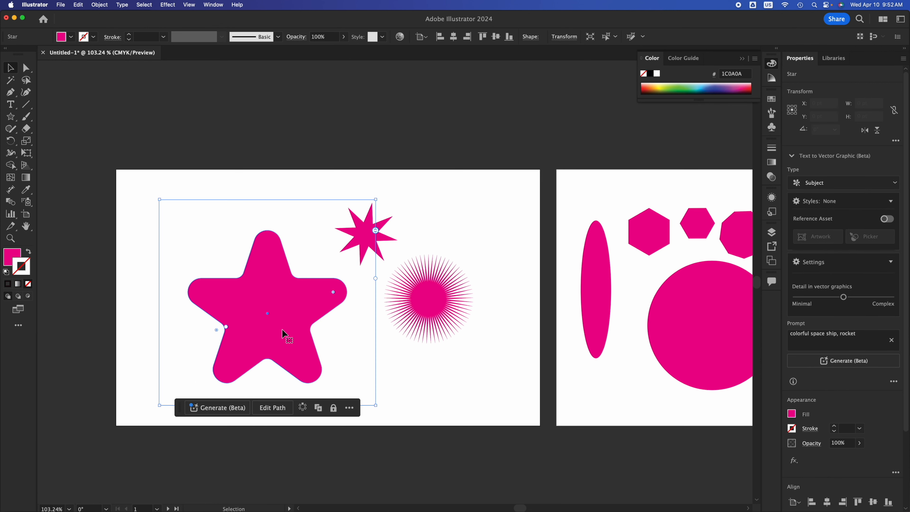
pyautogui.moveTo(282, 330); pyautogui.dragTo(173, 412)
pyautogui.moveTo(173, 412); pyautogui.dragTo(118, 340)
pyautogui.click(538, 142)
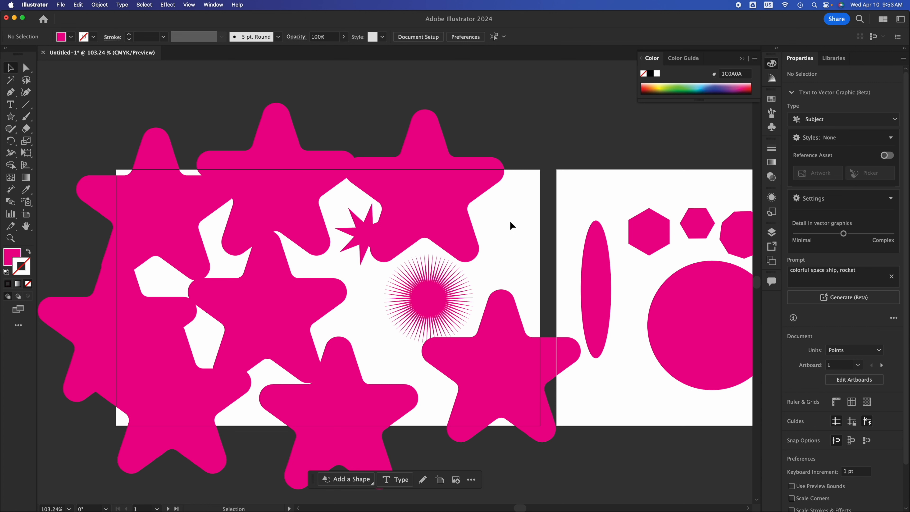
# - Preview the artboards in Trim View, return to the normal preview, and locate the Trim View command
pyautogui.press('super+shift+t')
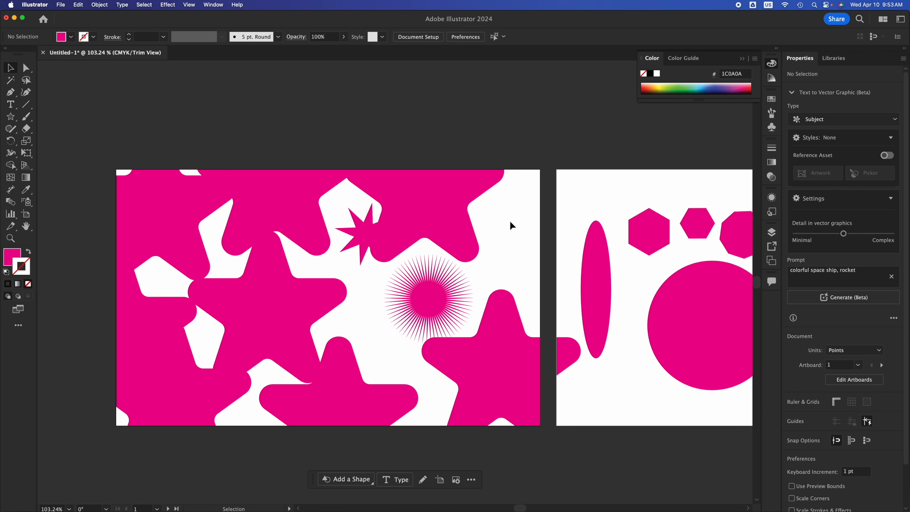
pyautogui.press('super+shift+t')
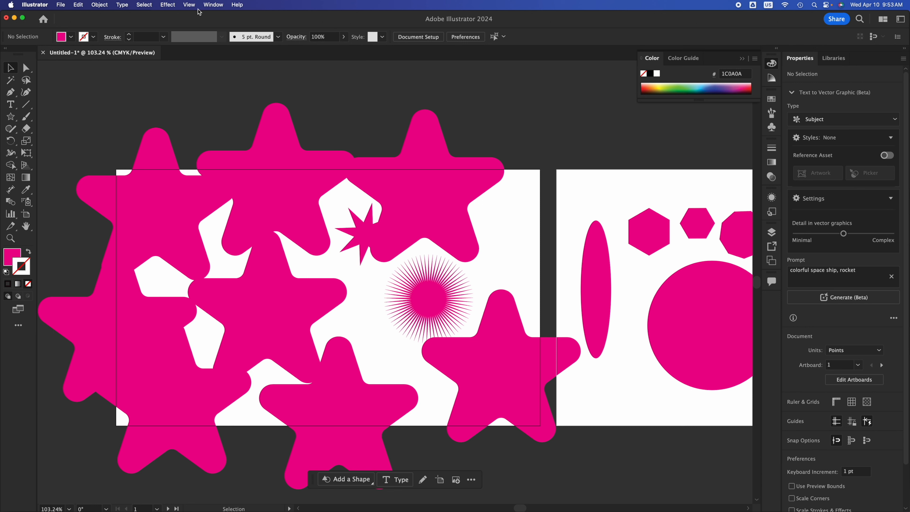
pyautogui.click(190, 5)
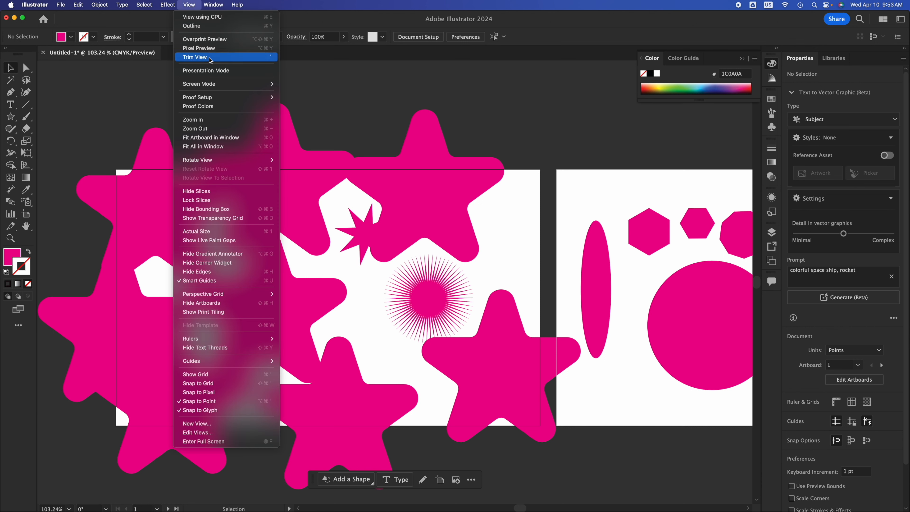
pyautogui.click(330, 86)
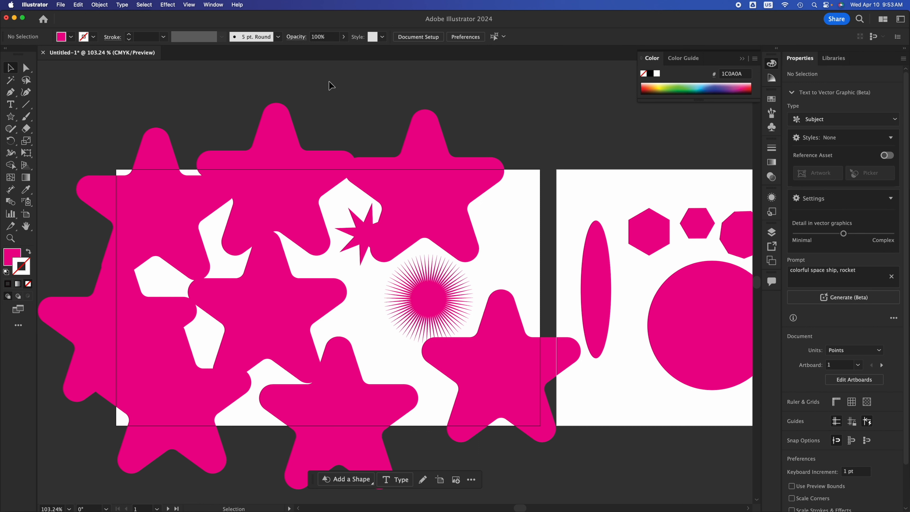
# - Toggle Trim View repeatedly to compare the artboards with and without the overhanging stars, leaving it on
pyautogui.press('super+shift+w')
pyautogui.press('super+shift+w')
pyautogui.press('super+shift+w')
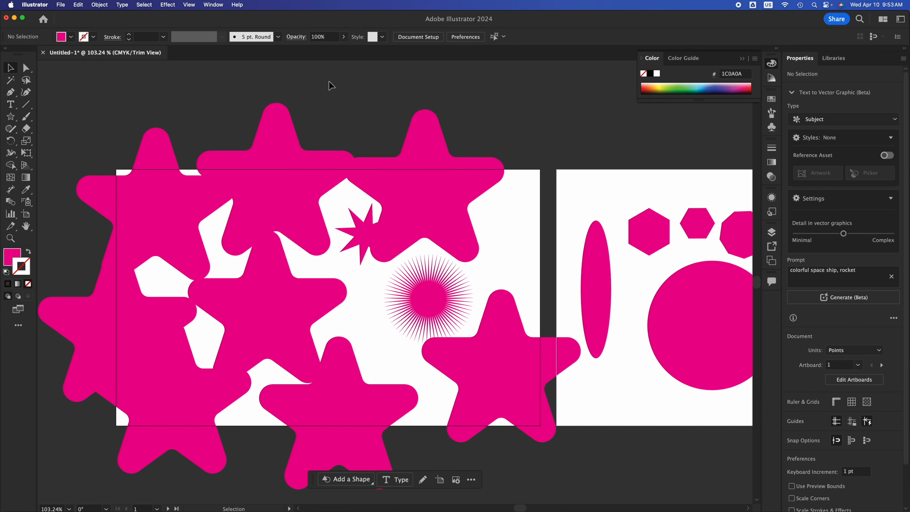